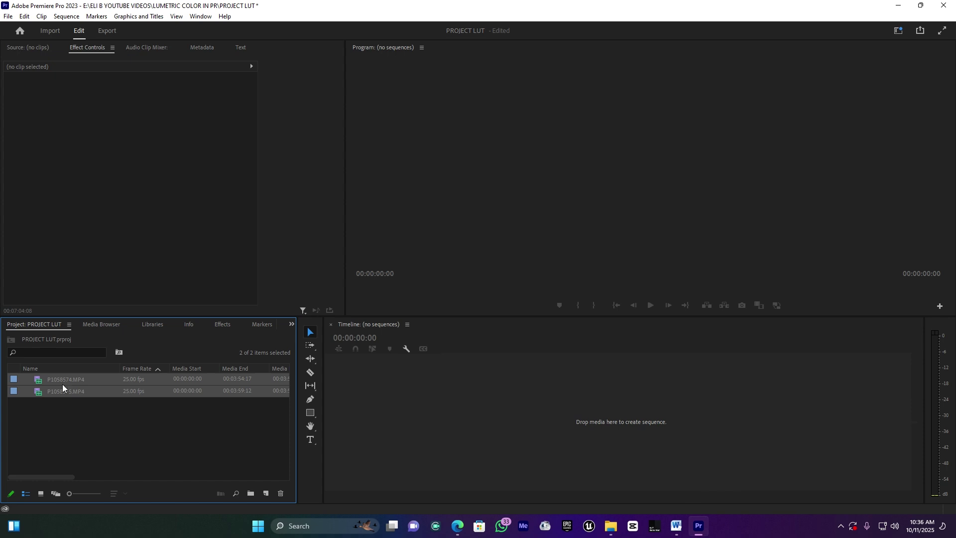
Create a sequence from P1058574.MP4 and P1058575.MP4, mute audio track A1 and preview the footage in both clips.
{"action": "left_click_drag", "start_coordinate": [57, 381], "coordinate": [438, 418]}
{"action": "left_click", "coordinate": [501, 350]}
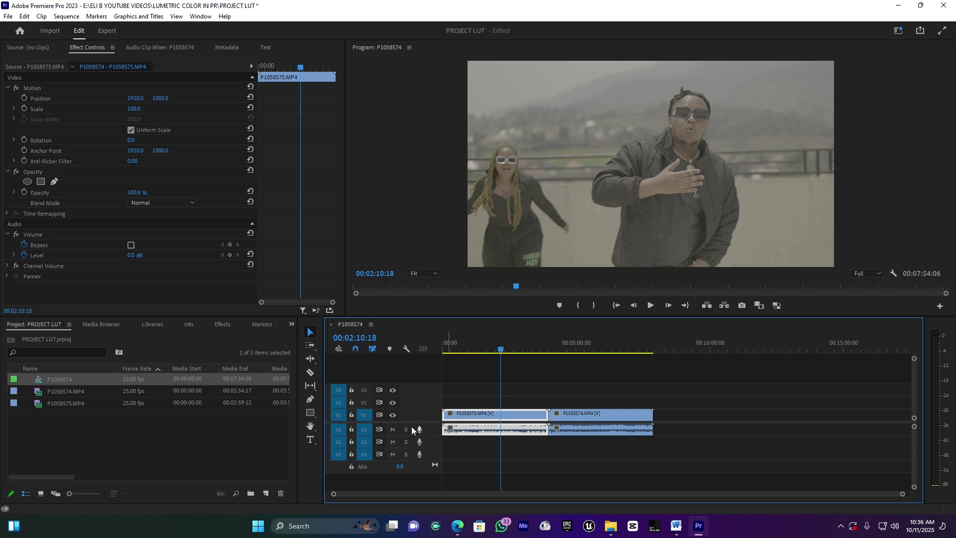
{"action": "left_click", "coordinate": [392, 429]}
{"action": "left_click_drag", "start_coordinate": [560, 349], "coordinate": [583, 347]}
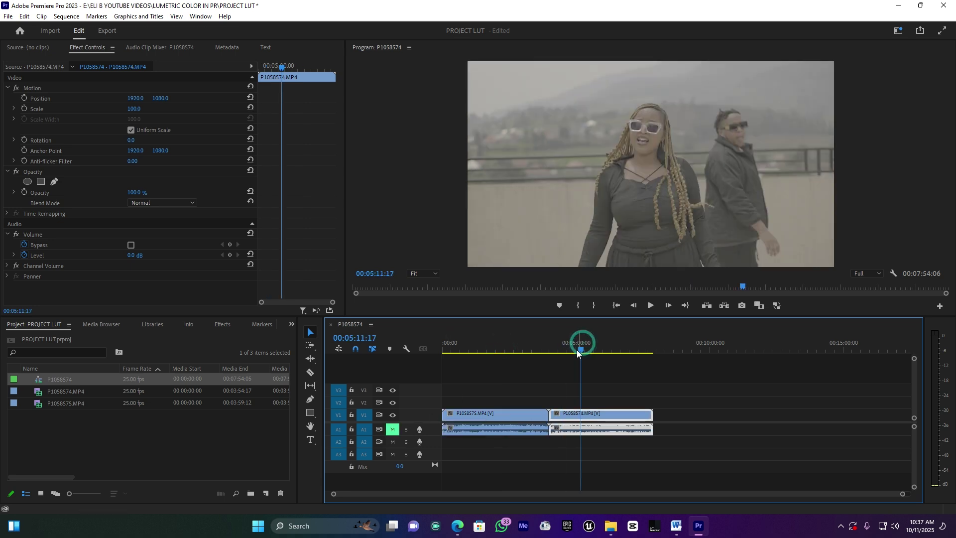
Move clip P1058575.MP4 behind P1058574.MP4 in the timeline and close the gap left at the start.
{"action": "left_click_drag", "start_coordinate": [477, 422], "coordinate": [691, 422]}
{"action": "right_click", "coordinate": [510, 423]}
{"action": "left_click", "coordinate": [511, 422]}
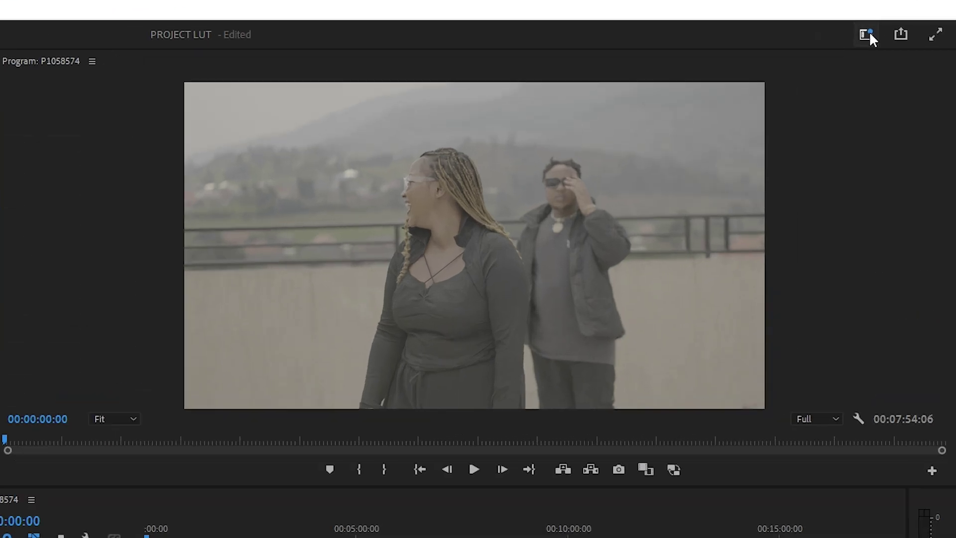
Show the Lumetri Color panel in the Editing workspace and close it again.
{"action": "left_click", "coordinate": [898, 30]}
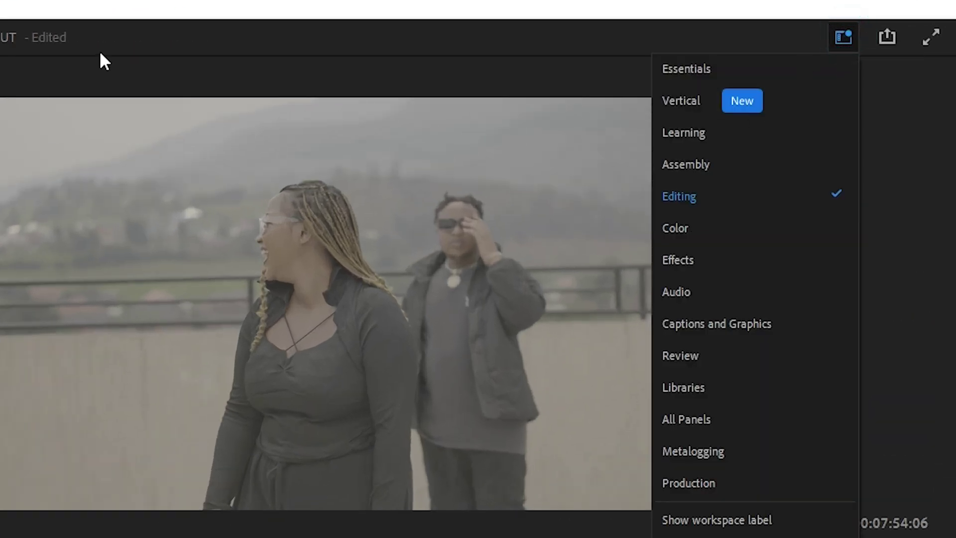
{"action": "left_click", "coordinate": [31, 173]}
{"action": "left_click", "coordinate": [31, 174]}
{"action": "left_click", "coordinate": [365, 10]}
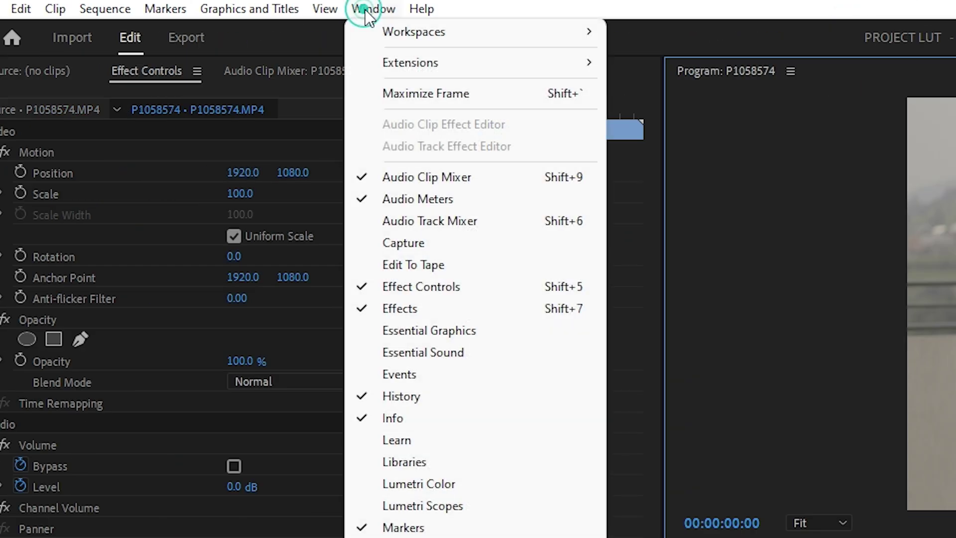
{"action": "left_click", "coordinate": [416, 483]}
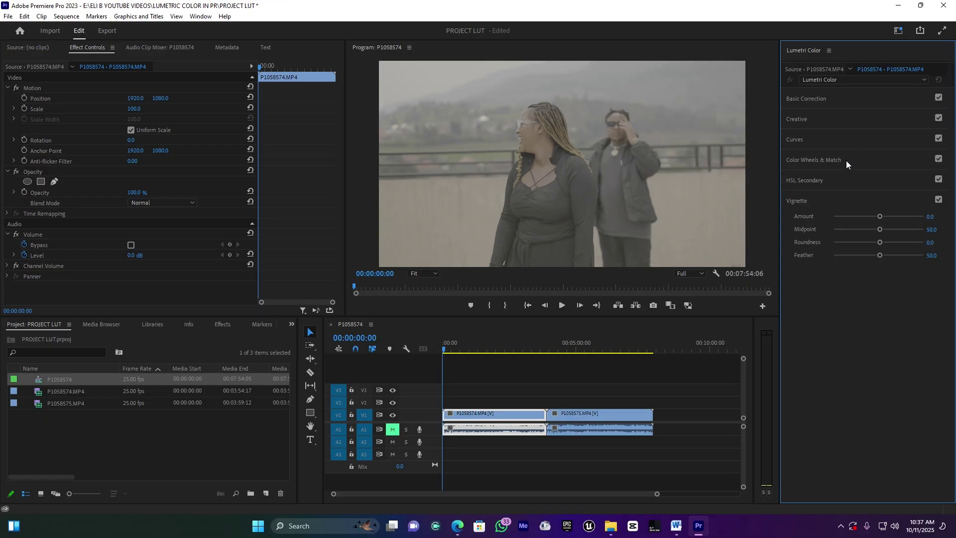
{"action": "left_click", "coordinate": [829, 51]}
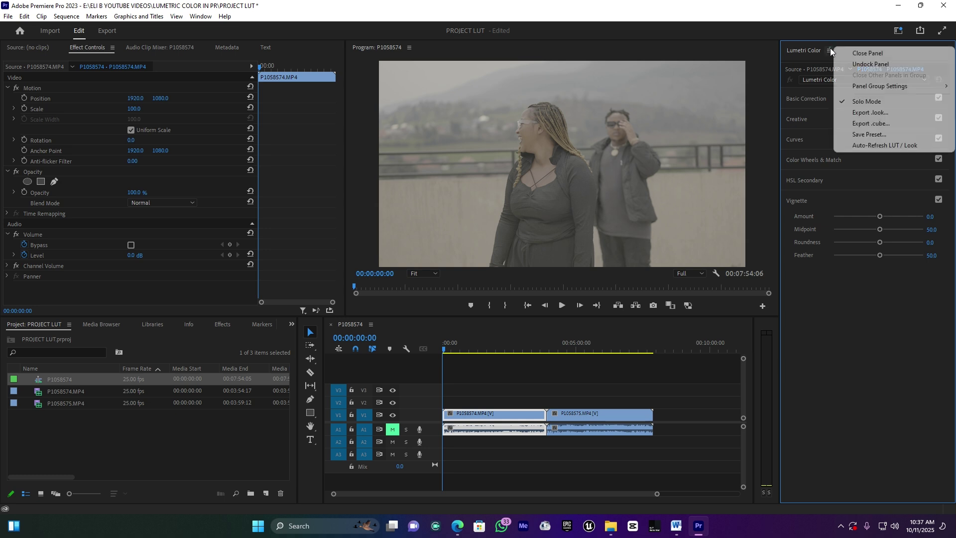
{"action": "left_click", "coordinate": [882, 54]}
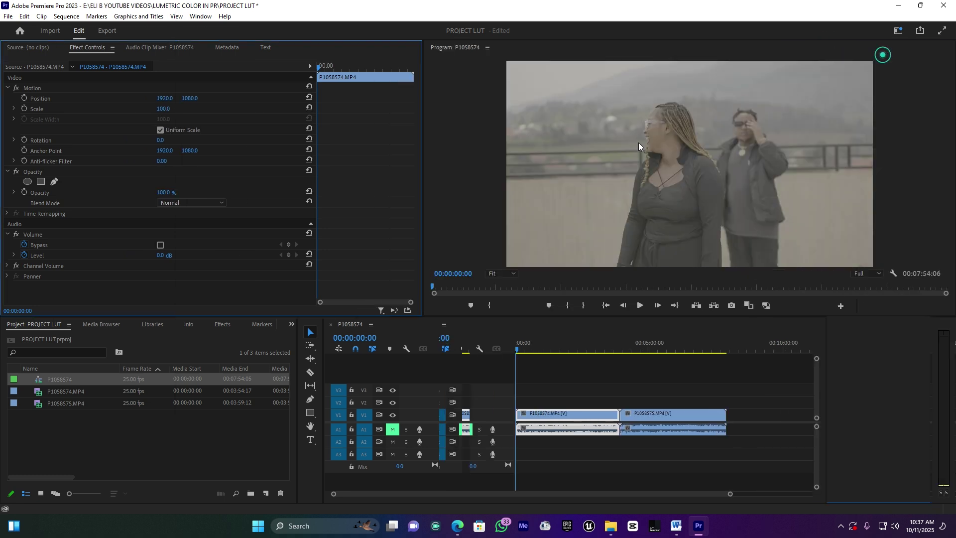
Switch to the Color workspace.
{"action": "left_click", "coordinate": [898, 30]}
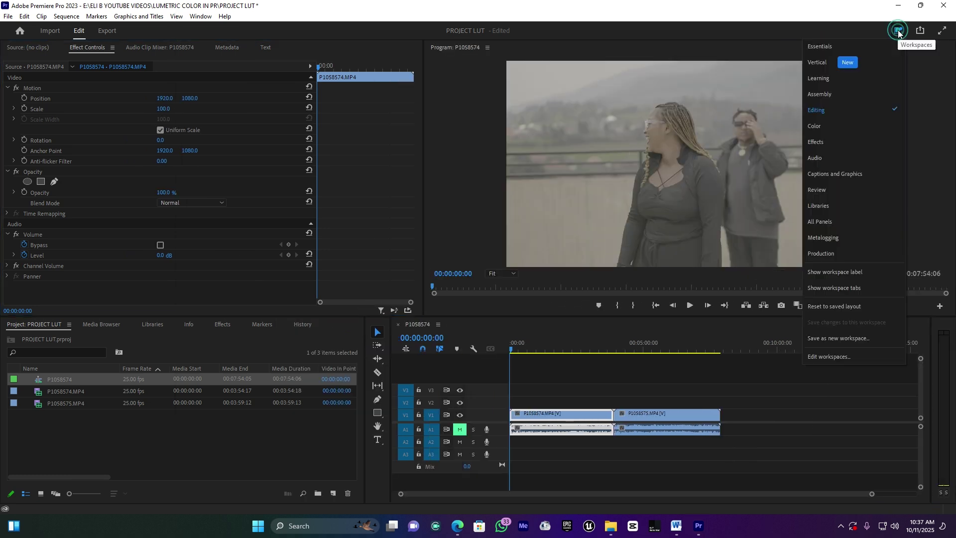
{"action": "left_click", "coordinate": [820, 127]}
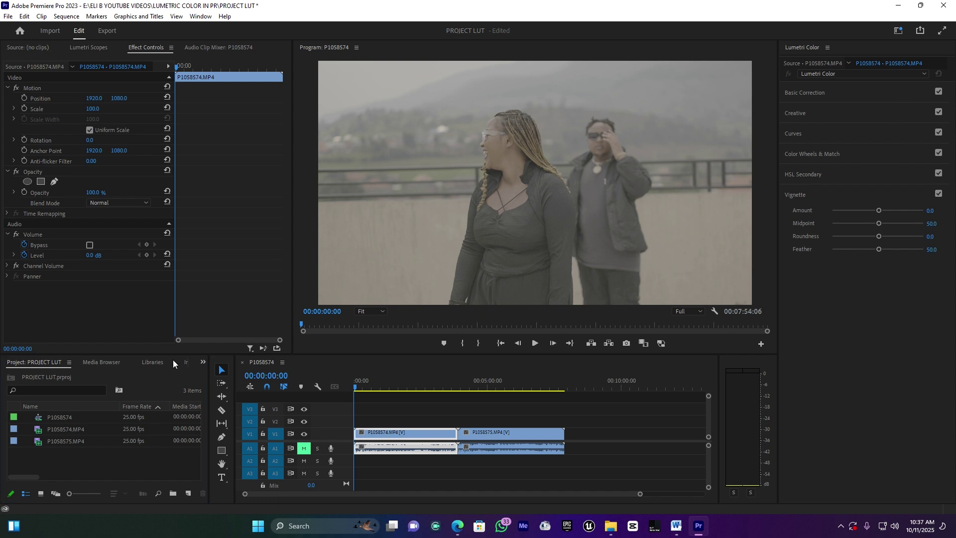
Search the effects for "COLOR" and apply the Lumetri Color effect to clip P1058574.MP4.
{"action": "left_click", "coordinate": [203, 362]}
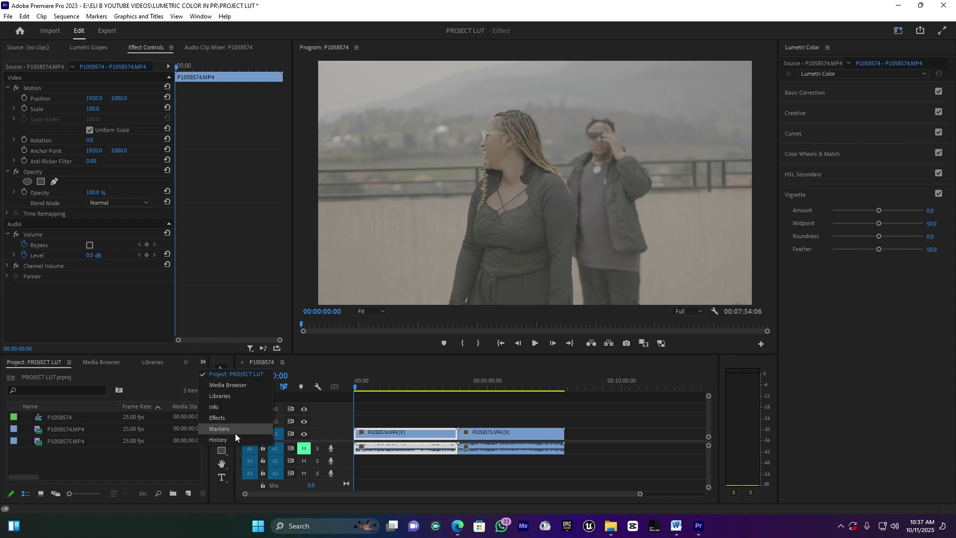
{"action": "left_click", "coordinate": [229, 420]}
{"action": "left_click", "coordinate": [68, 374]}
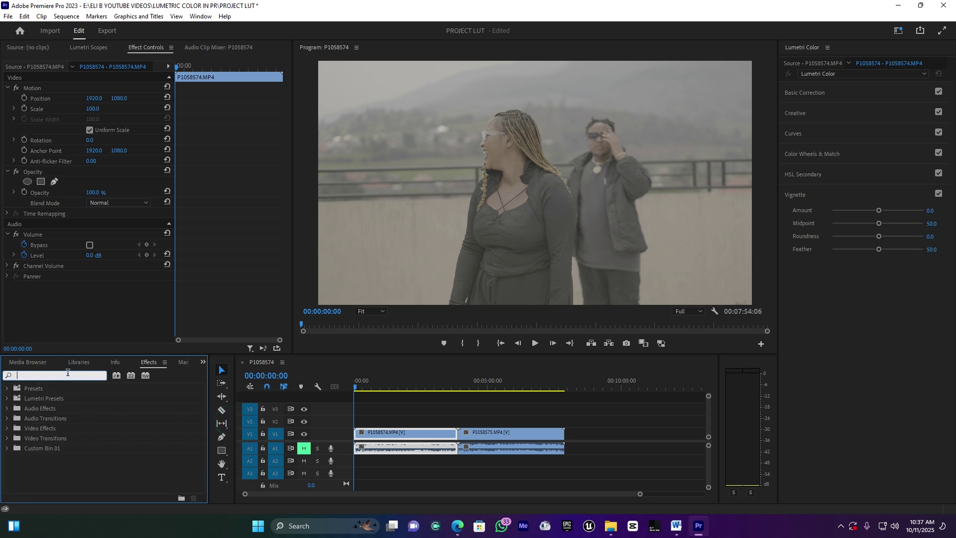
{"action": "type", "text": "COLOR"}
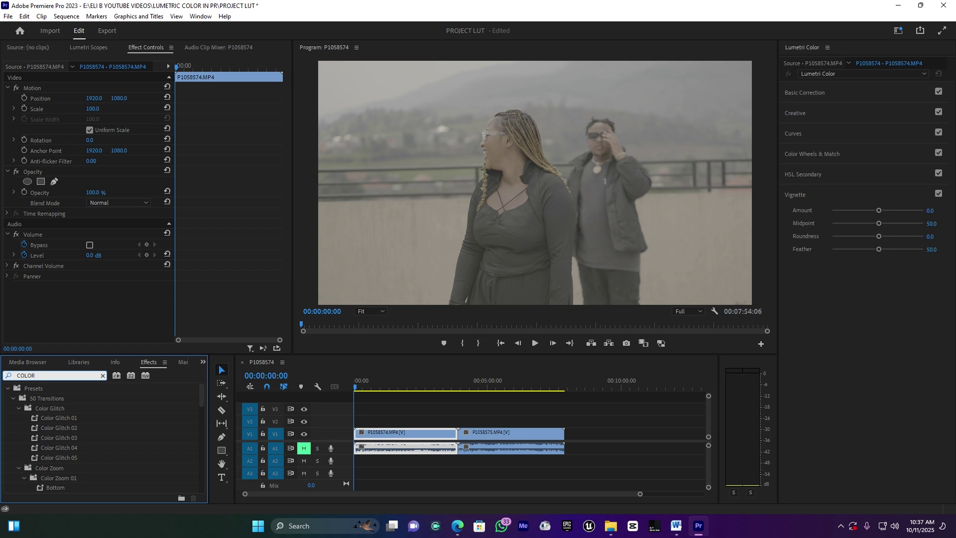
{"action": "scroll", "coordinate": [103, 473], "scroll_direction": "down", "scroll_amount": 10}
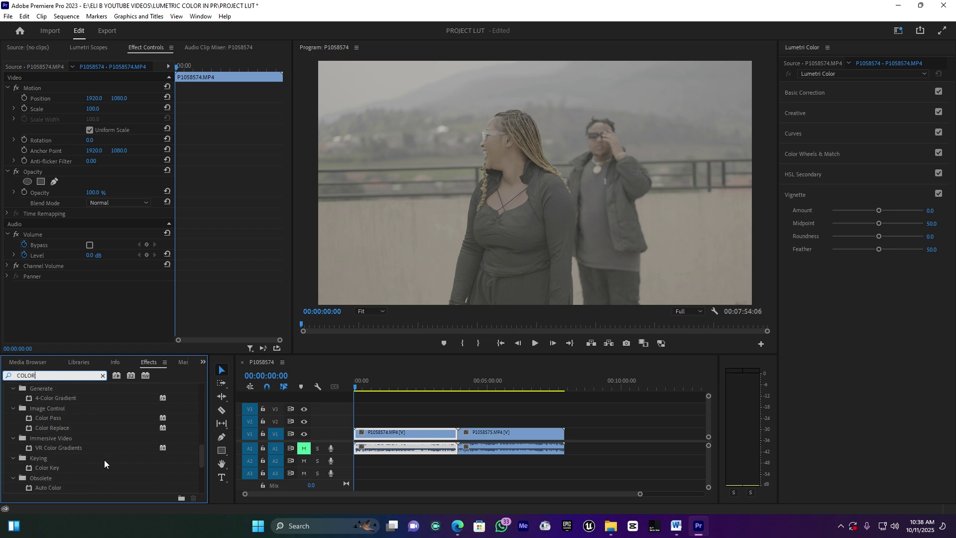
{"action": "scroll", "coordinate": [88, 443], "scroll_direction": "up", "scroll_amount": 1}
{"action": "left_click", "coordinate": [59, 420]}
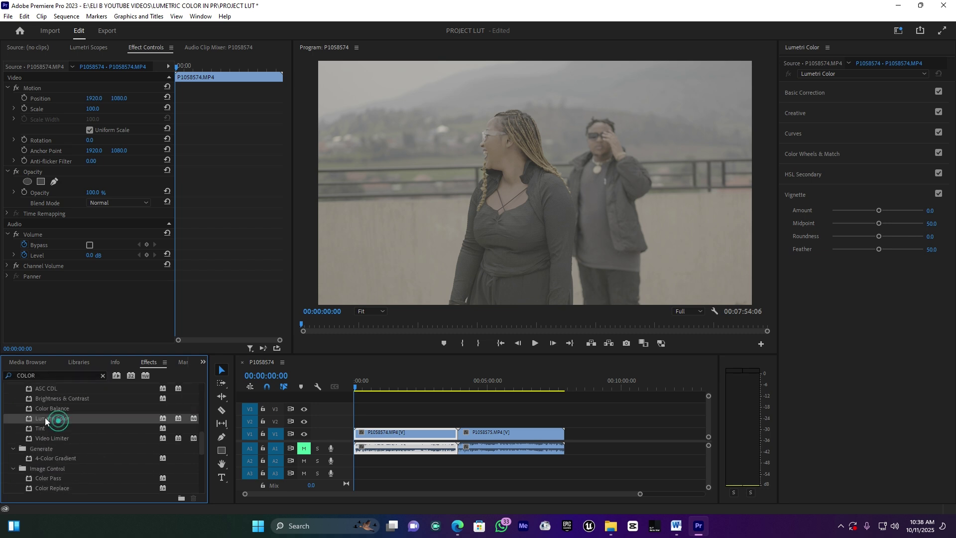
{"action": "left_click_drag", "start_coordinate": [44, 417], "coordinate": [401, 438]}
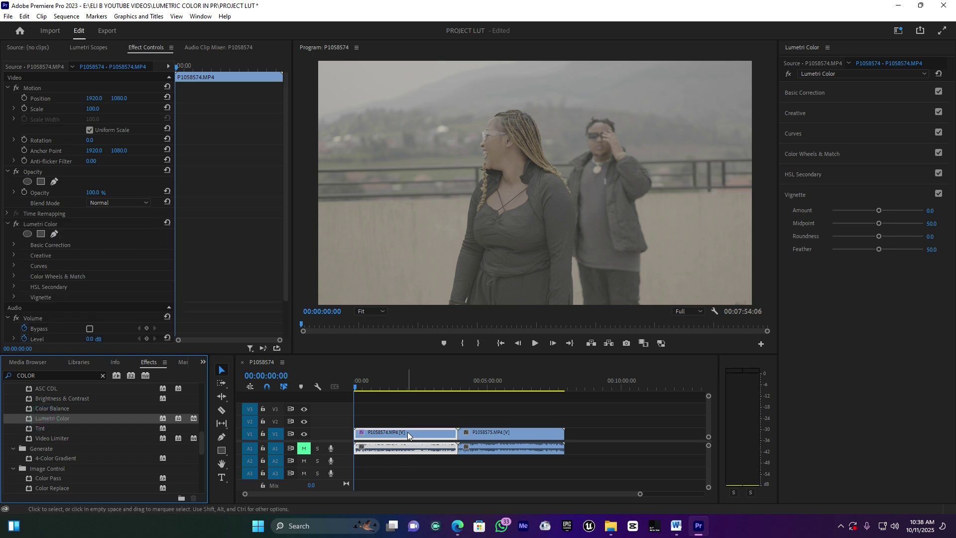
Remove the Lumetri Color effect from clip P1058574.MP4 and select the clip again.
{"action": "left_click", "coordinate": [37, 223]}
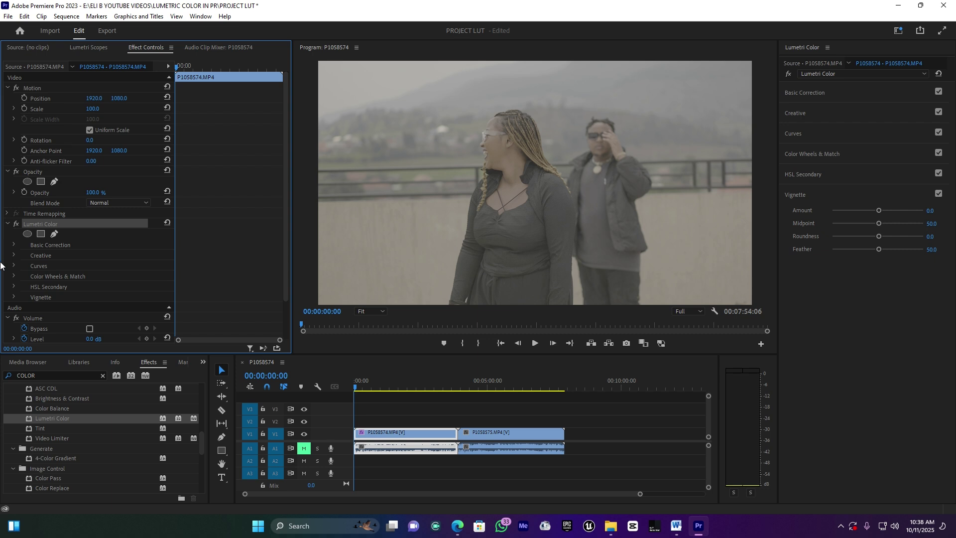
{"action": "key", "text": "Delete"}
{"action": "left_click", "coordinate": [407, 434]}
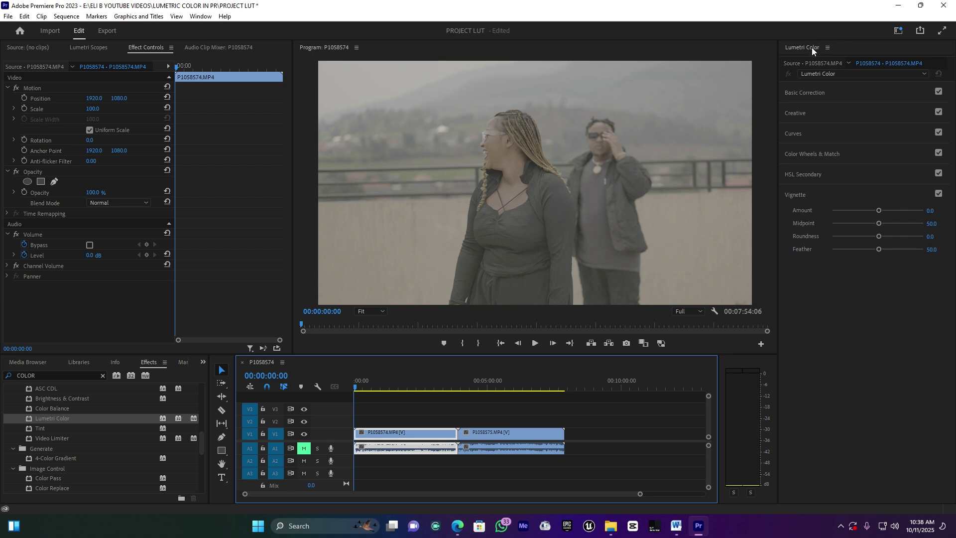
Collapse the Vignette section of Lumetri Color and expand Basic Correction.
{"action": "left_click", "coordinate": [804, 198]}
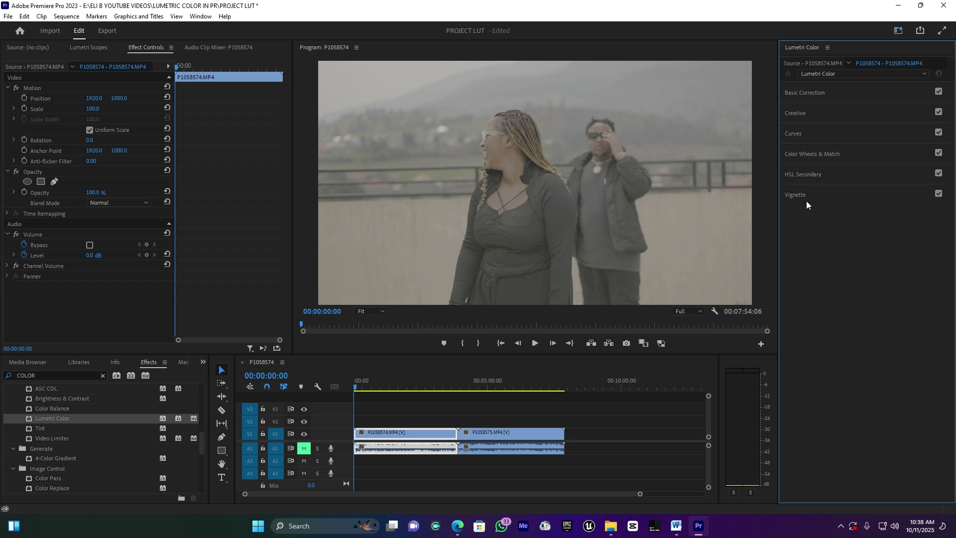
{"action": "left_click", "coordinate": [815, 95]}
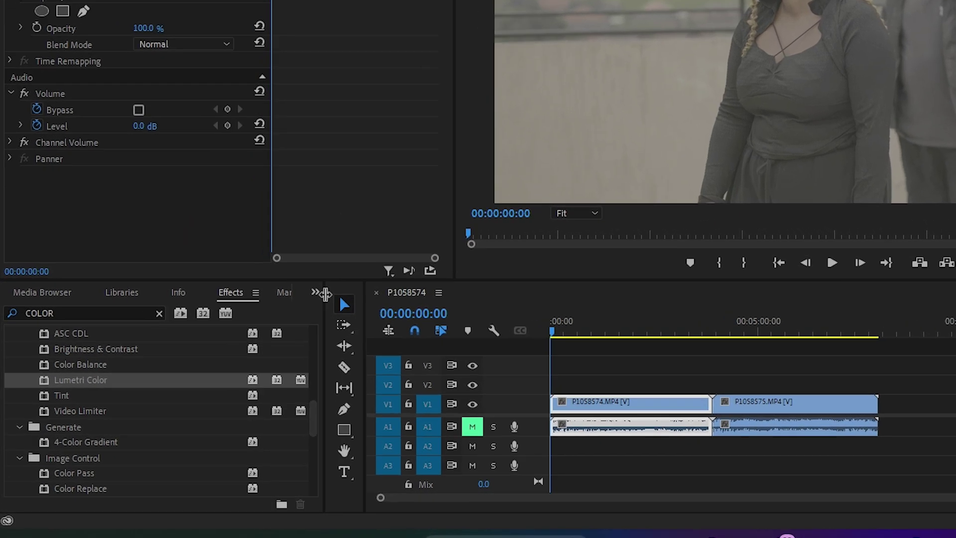
Create an adjustment layer in the project at 3840 × 2160, 25.00 fps, with square pixels.
{"action": "left_click", "coordinate": [202, 361]}
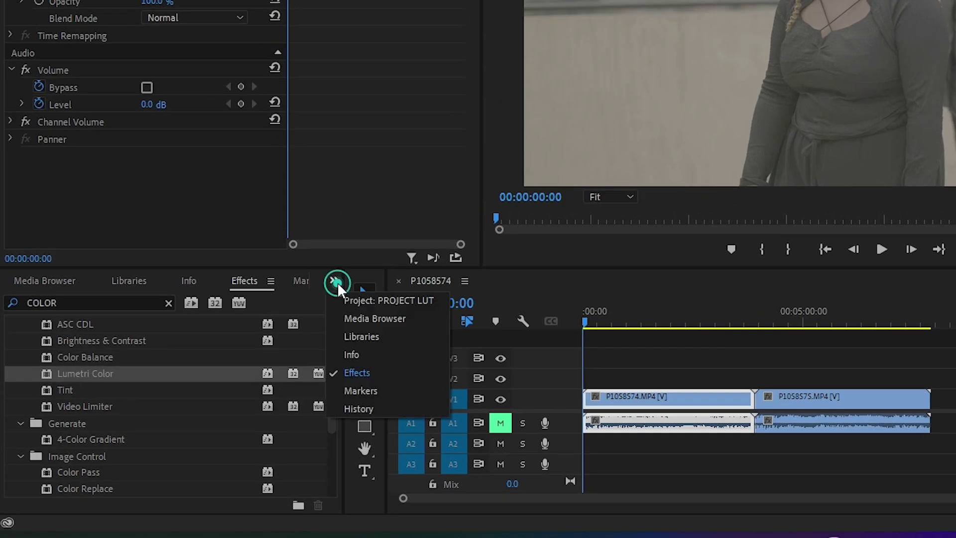
{"action": "left_click", "coordinate": [361, 298]}
{"action": "left_click", "coordinate": [301, 498]}
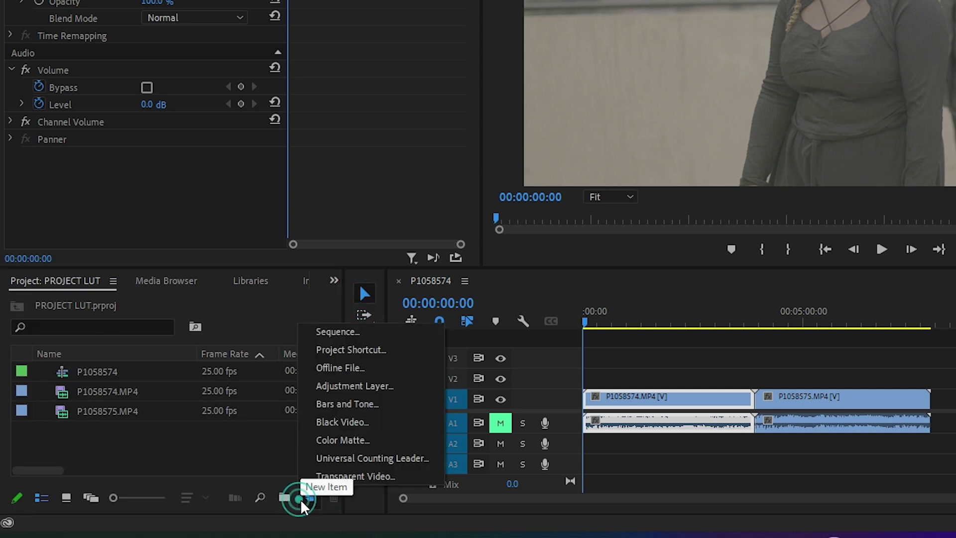
{"action": "left_click", "coordinate": [388, 385]}
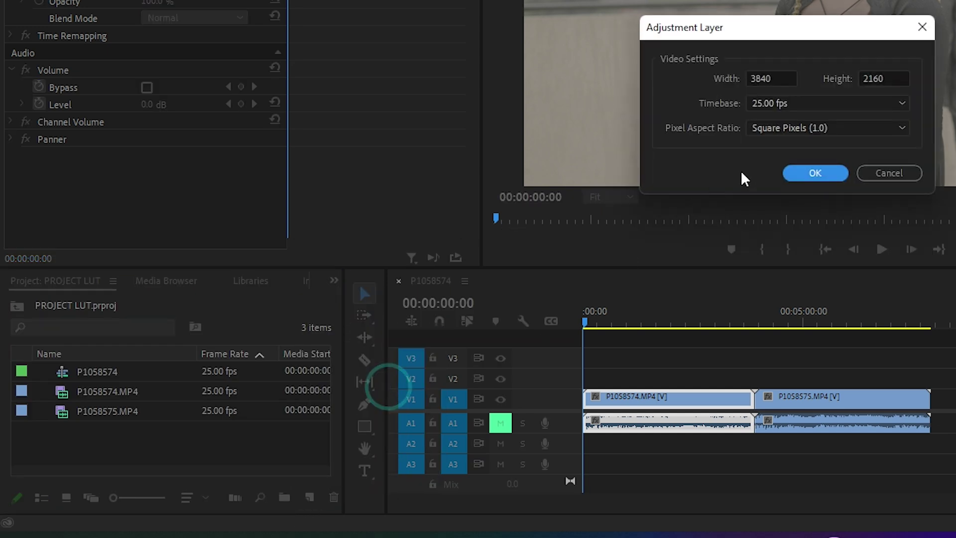
{"action": "left_click", "coordinate": [814, 172]}
Place the adjustment layer on track V2 from the sequence start and extend it to the end of the second clip.
{"action": "left_click_drag", "start_coordinate": [75, 373], "coordinate": [949, 388]}
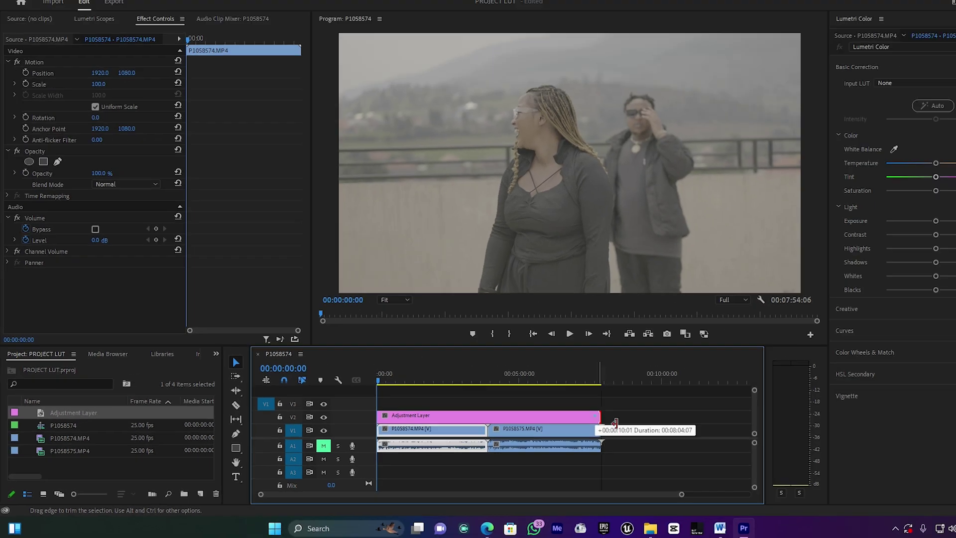
{"action": "left_click_drag", "start_coordinate": [615, 423], "coordinate": [564, 429]}
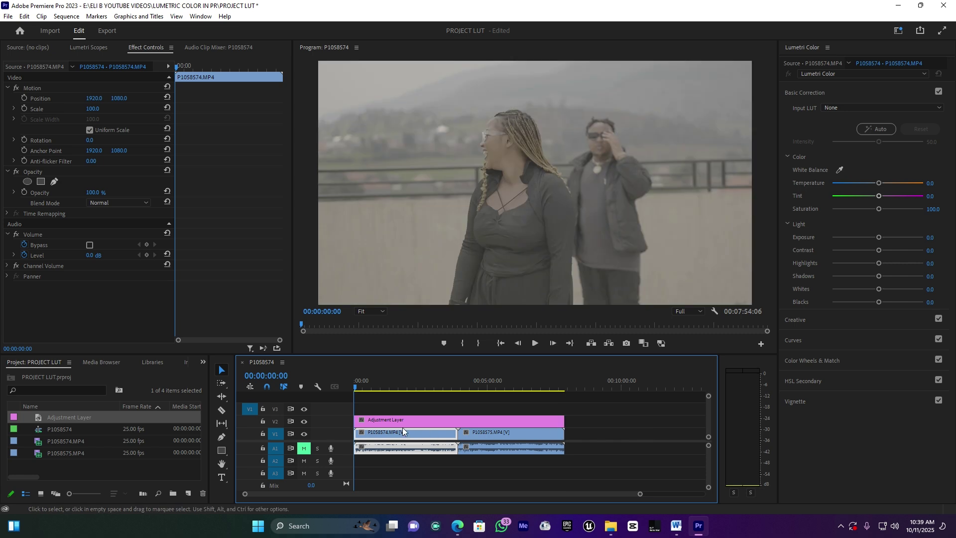
Select the adjustment layer and, viewing the frame at 00:00:49:04, set its Basic Correction contrast to 41.3 and saturation to 114.1.
{"action": "left_click", "coordinate": [380, 422]}
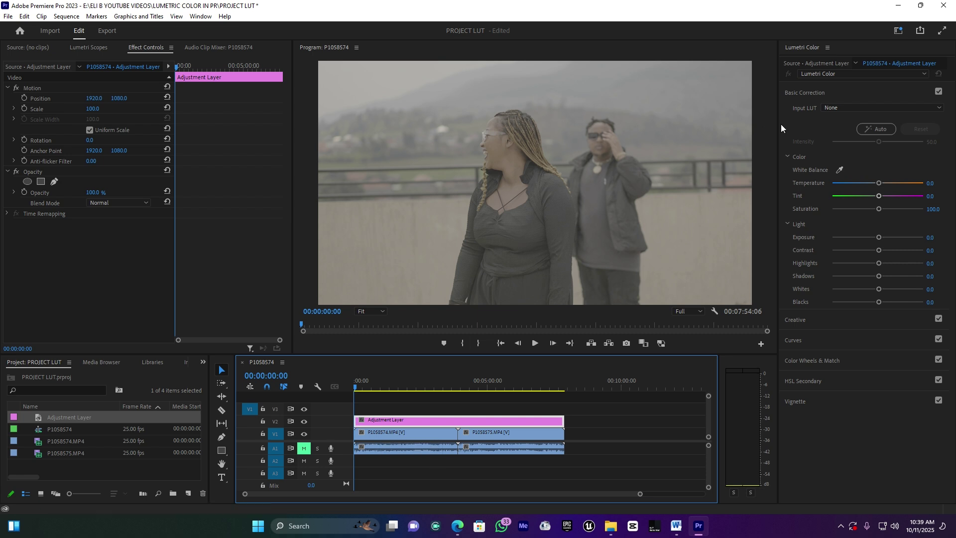
{"action": "left_click", "coordinate": [814, 91]}
{"action": "left_click", "coordinate": [815, 92]}
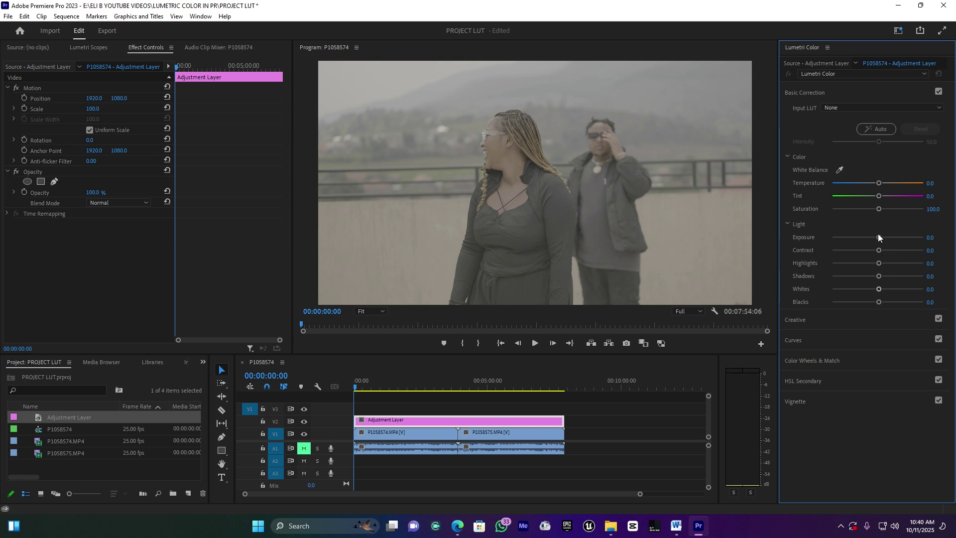
{"action": "left_click", "coordinate": [375, 387]}
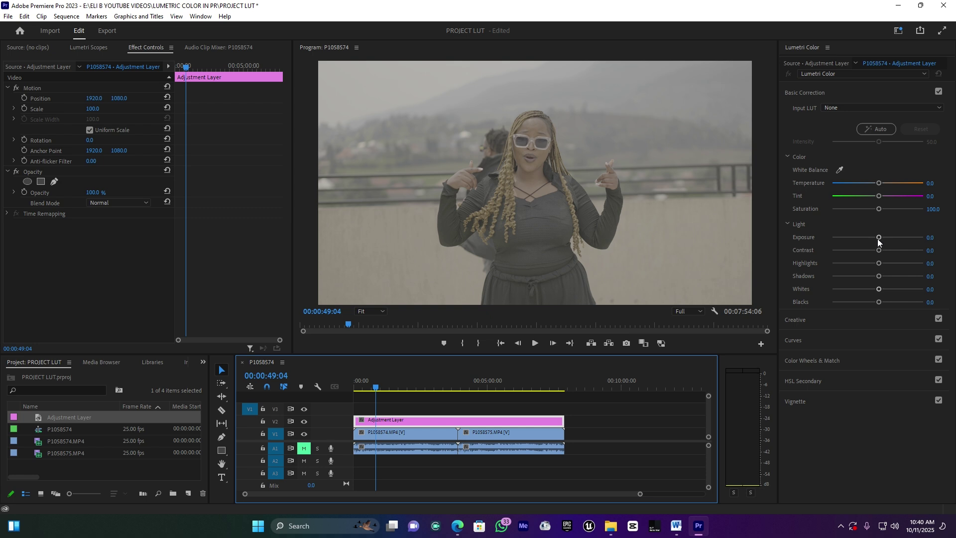
{"action": "left_click_drag", "start_coordinate": [878, 238], "coordinate": [877, 239]}
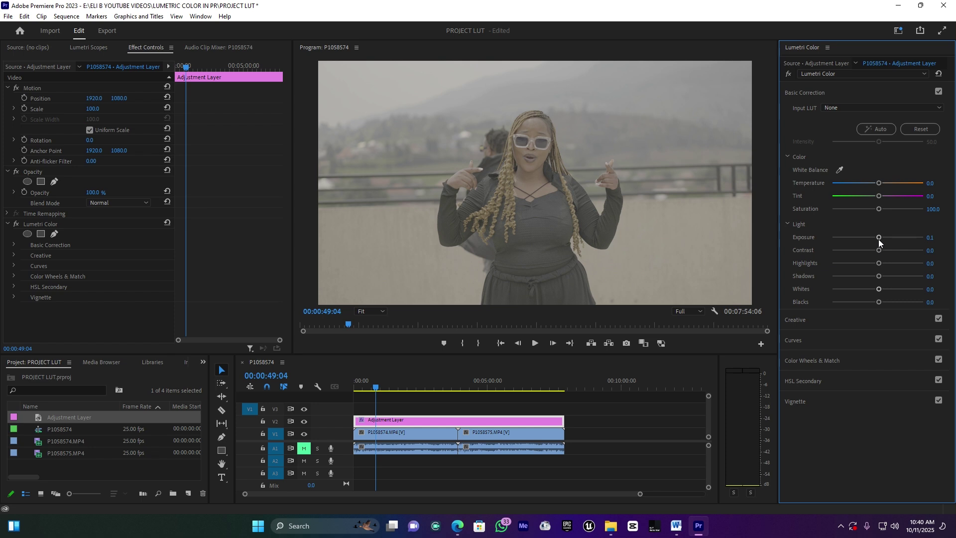
{"action": "mouse_move", "coordinate": [878, 264]}
{"action": "left_mouse_down"}
{"action": "mouse_move", "coordinate": [846, 261]}
{"action": "mouse_move", "coordinate": [879, 262]}
{"action": "left_mouse_up"}
{"action": "left_click_drag", "start_coordinate": [878, 249], "coordinate": [892, 252]}
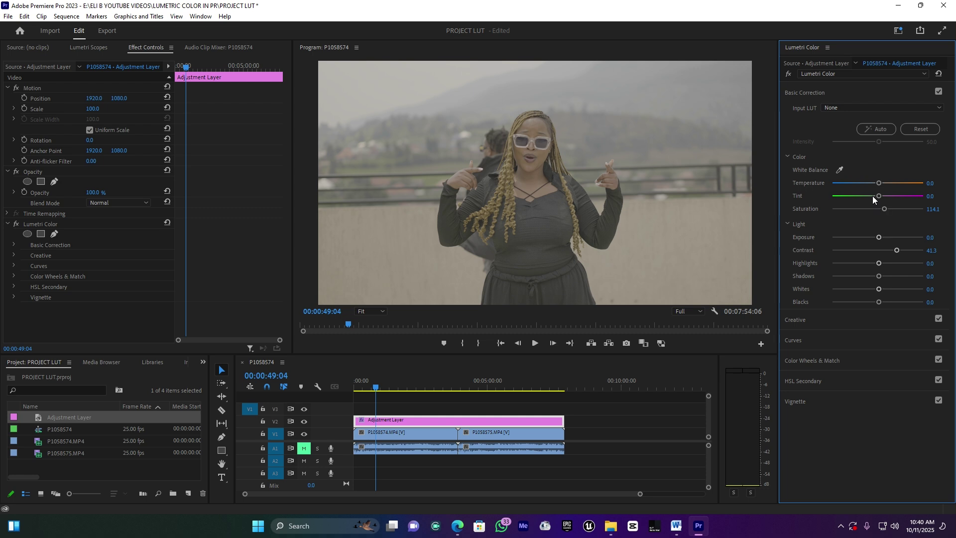
Fine-tune the adjustment layer's color temperature slightly and collapse the Basic Correction section.
{"action": "left_click_drag", "start_coordinate": [878, 183], "coordinate": [879, 183]}
{"action": "left_click_drag", "start_coordinate": [877, 185], "coordinate": [878, 184]}
{"action": "left_click", "coordinate": [805, 93]}
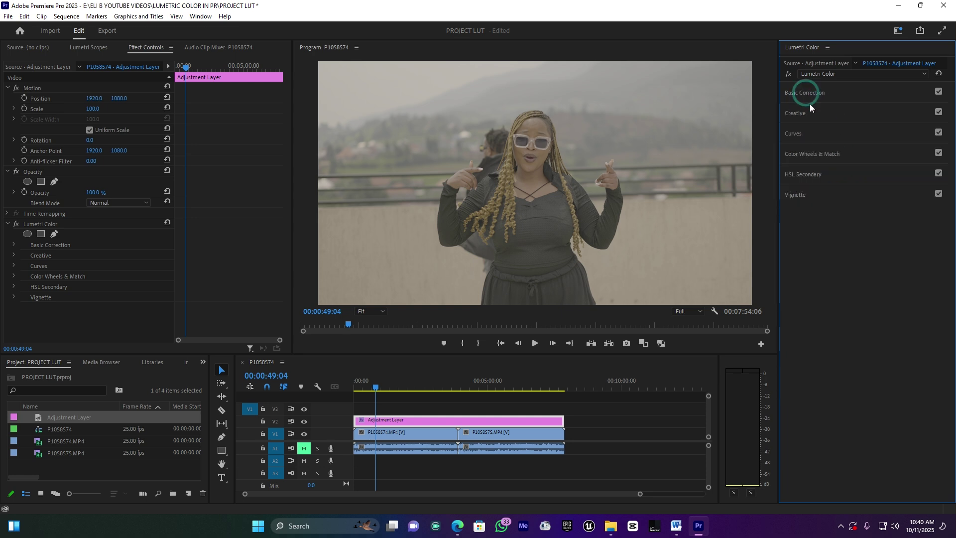
Apply the creative look CineSpace2383sRGB6bit to the adjustment layer.
{"action": "left_click", "coordinate": [796, 114]}
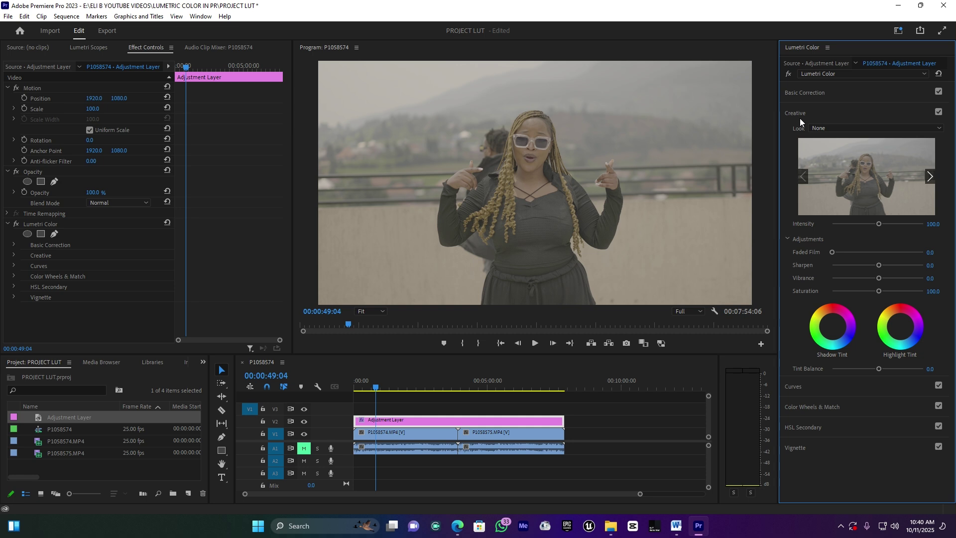
{"action": "left_click", "coordinate": [873, 127]}
{"action": "scroll", "coordinate": [846, 341], "scroll_direction": "down", "scroll_amount": 10}
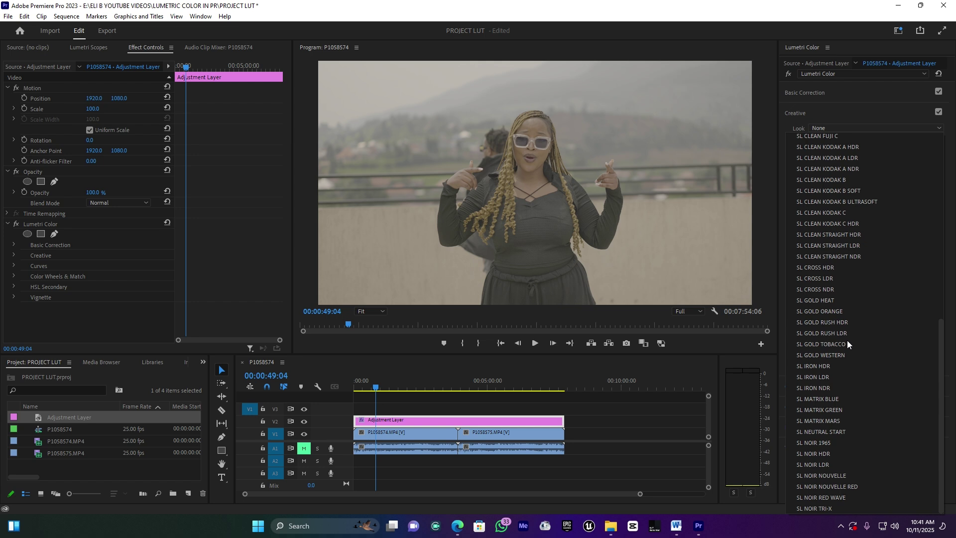
{"action": "scroll", "coordinate": [844, 342], "scroll_direction": "up", "scroll_amount": 10}
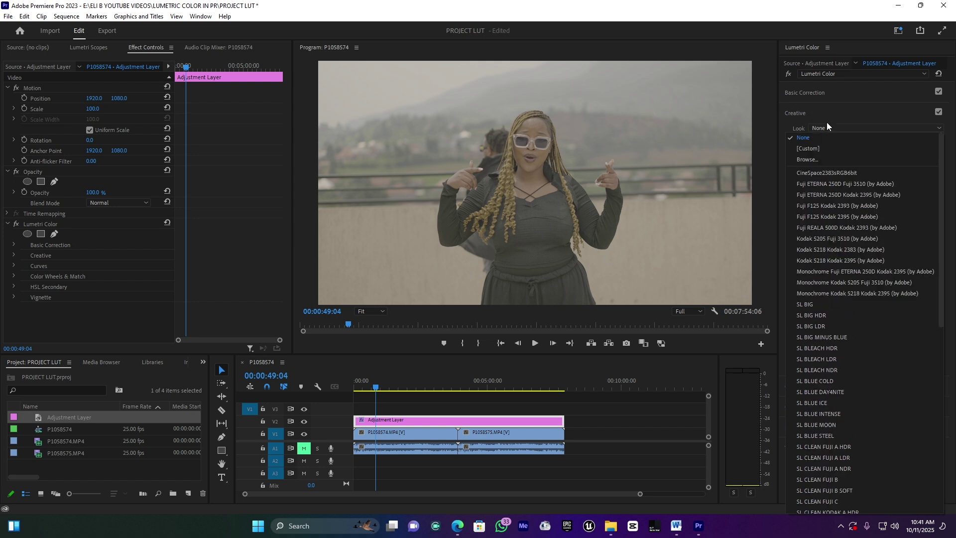
{"action": "left_click", "coordinate": [832, 172]}
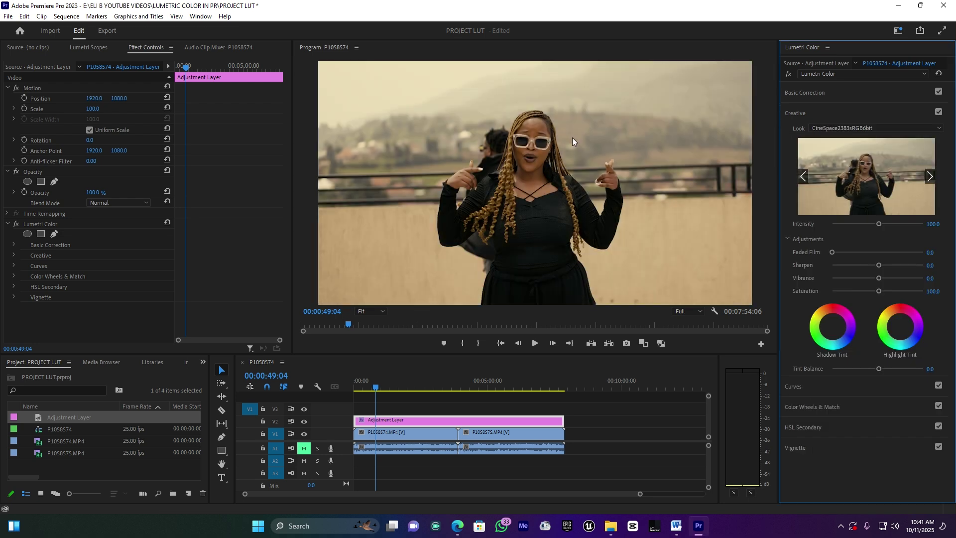
Try the Fuji F125 Kodak 2395 (by Adobe) creative look on the adjustment layer.
{"action": "left_click", "coordinate": [847, 129]}
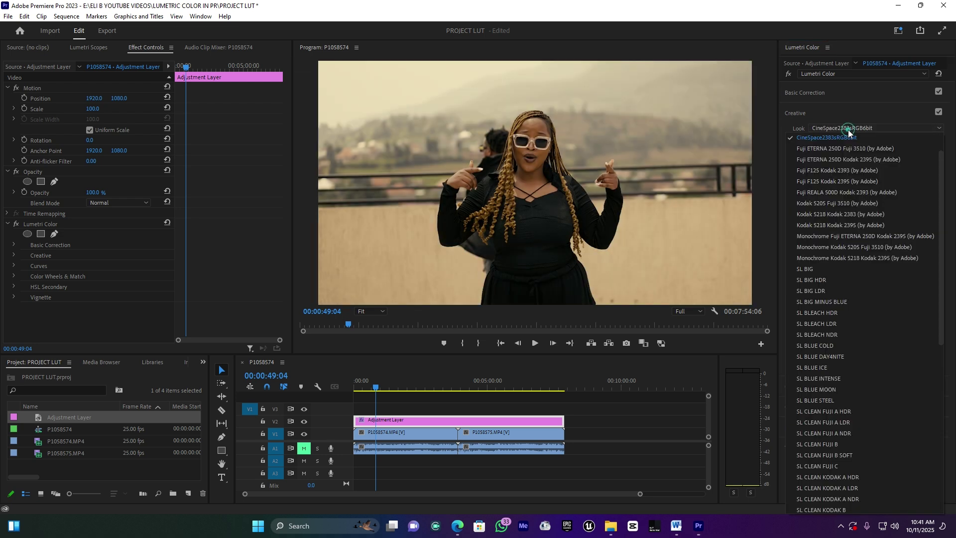
{"action": "left_click", "coordinate": [828, 169]}
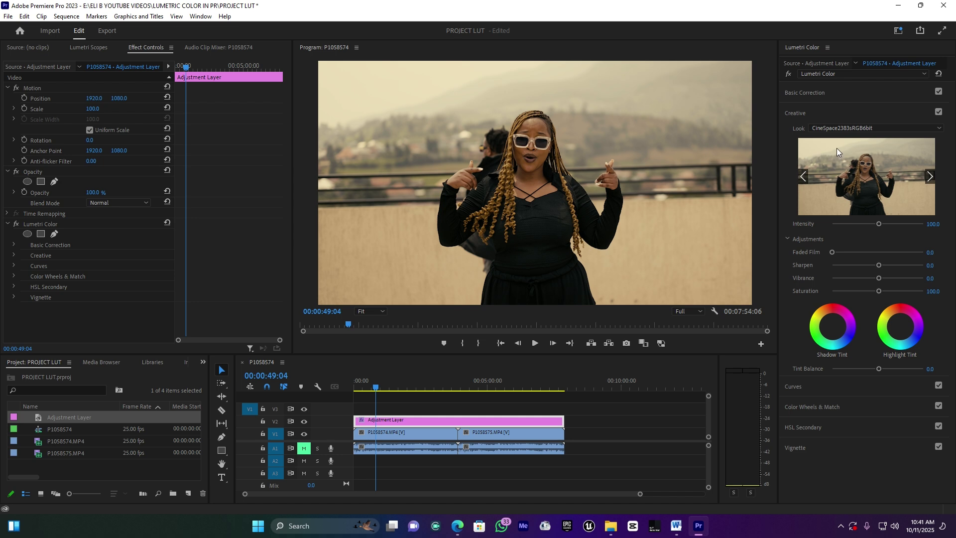
{"action": "left_click", "coordinate": [848, 128]}
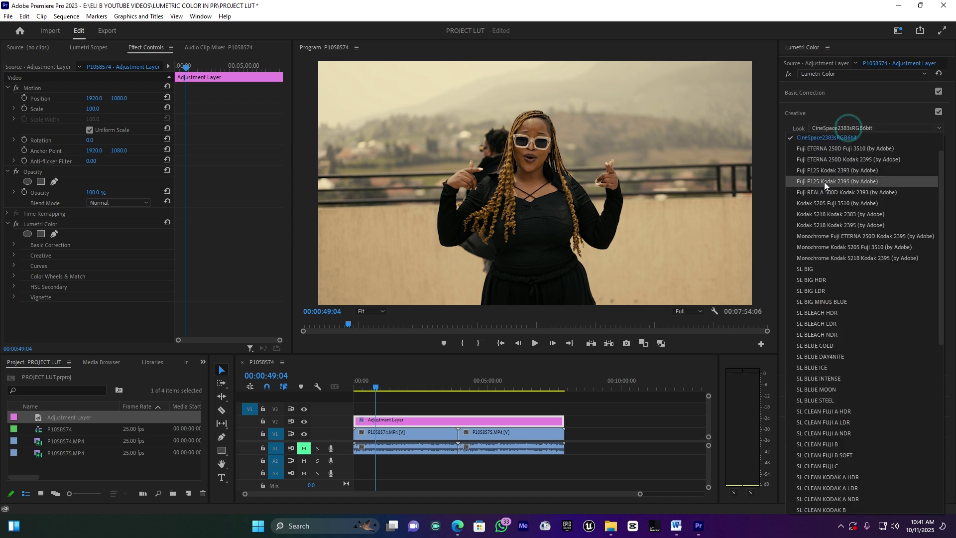
{"action": "left_click", "coordinate": [824, 181]}
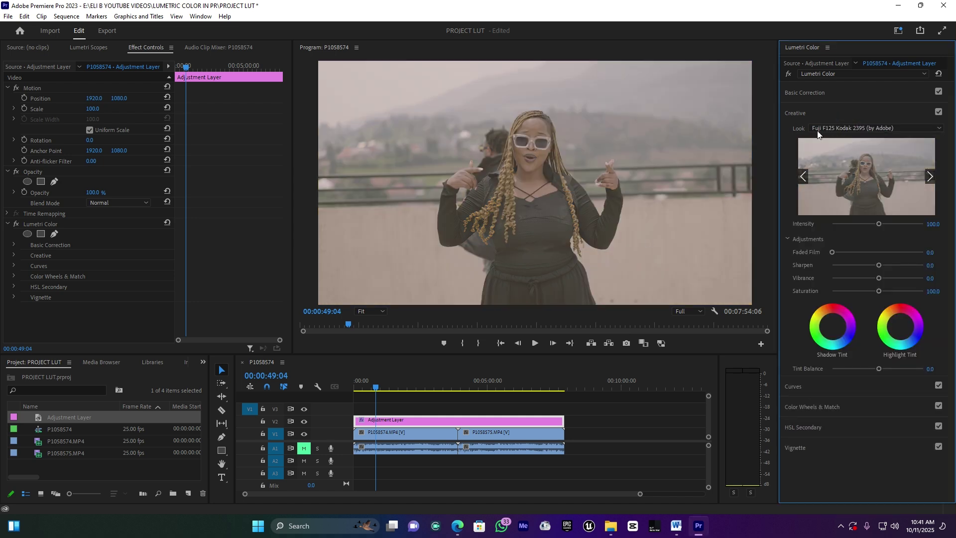
Load LUT 2.cube as the adjustment layer's creative look and reduce its intensity to about 75.
{"action": "left_click", "coordinate": [839, 129]}
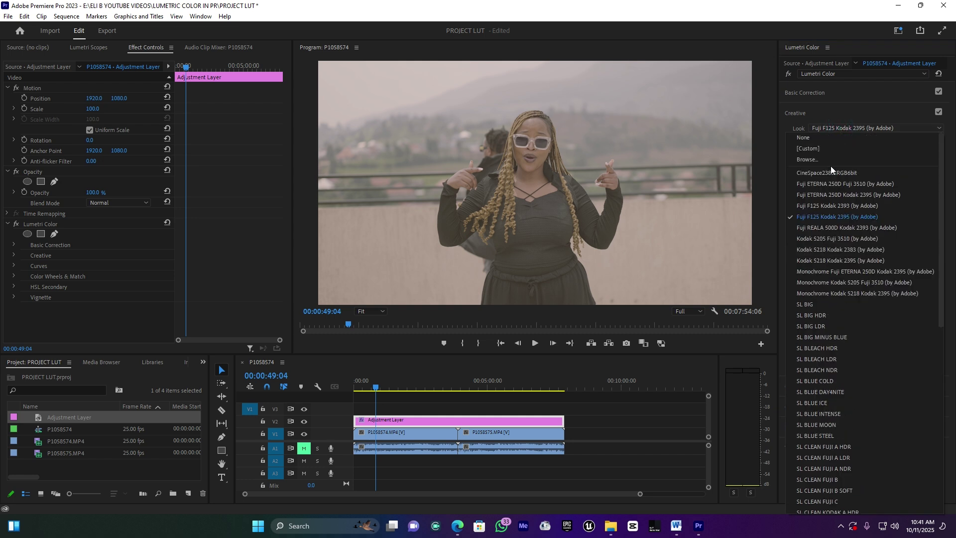
{"action": "left_click", "coordinate": [820, 160]}
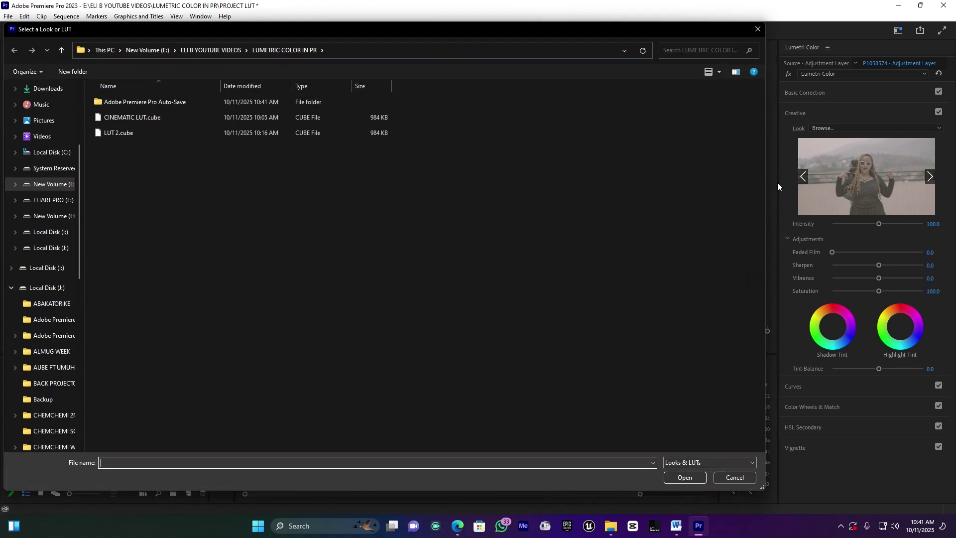
{"action": "double_click", "coordinate": [119, 132]}
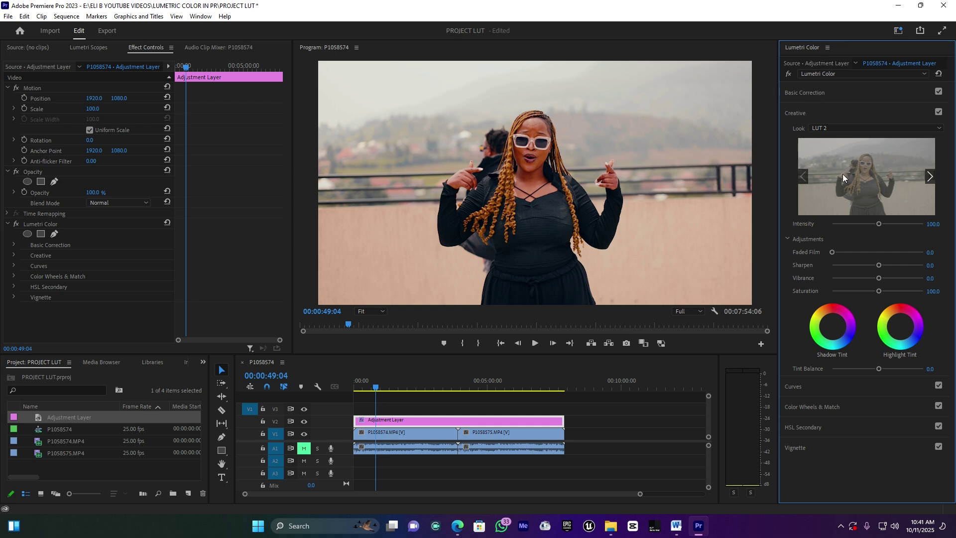
{"action": "left_click_drag", "start_coordinate": [878, 224], "coordinate": [863, 226]}
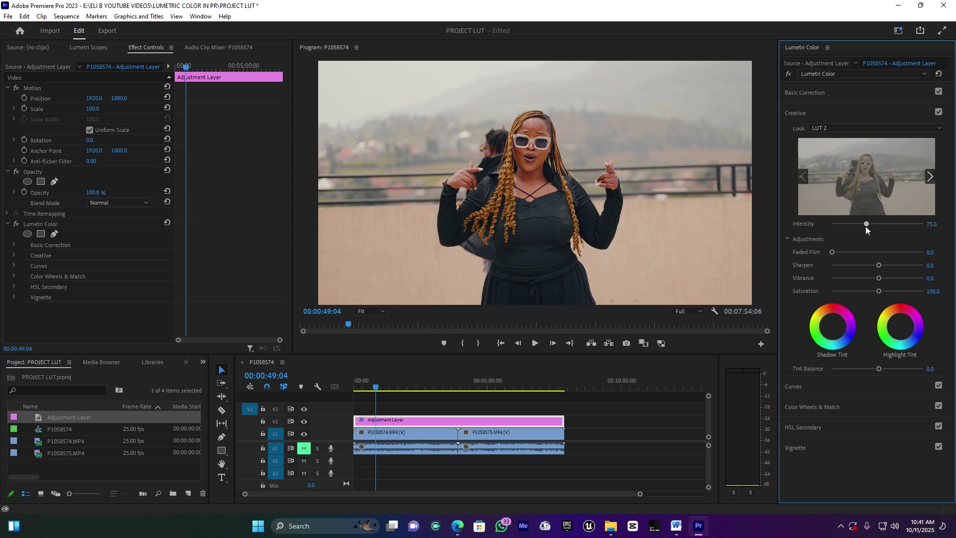
Set the Basic Correction contrast to 14.1 and blacks to -20.7, and check the frame at 00:01:14:21.
{"action": "left_click", "coordinate": [815, 93]}
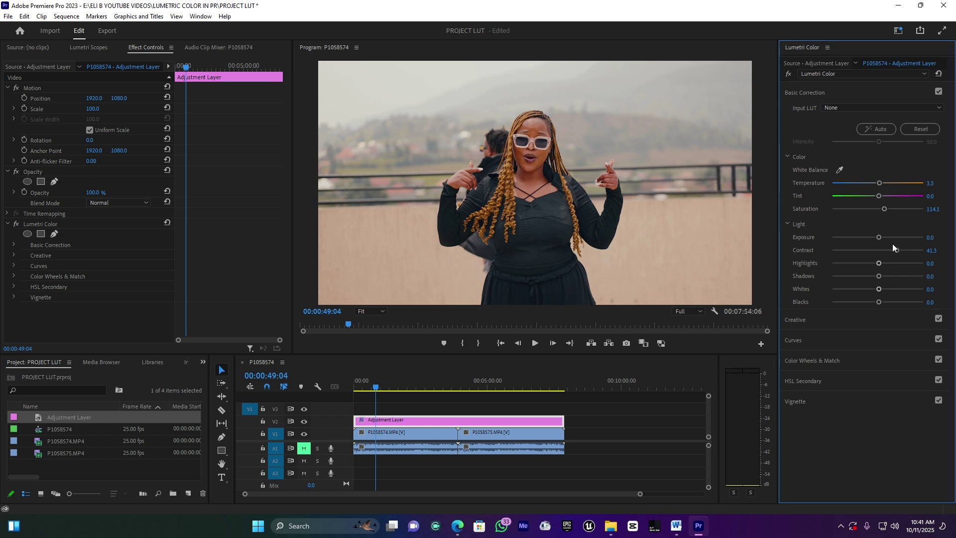
{"action": "left_click_drag", "start_coordinate": [896, 250], "coordinate": [879, 247]}
{"action": "left_click_drag", "start_coordinate": [879, 302], "coordinate": [868, 301]}
{"action": "left_click", "coordinate": [387, 387]}
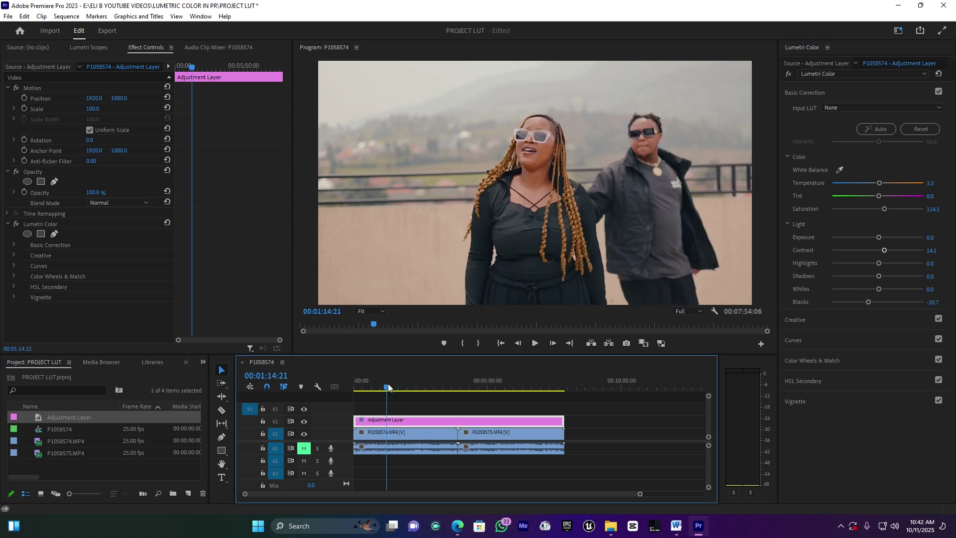
{"action": "left_click", "coordinate": [810, 95]}
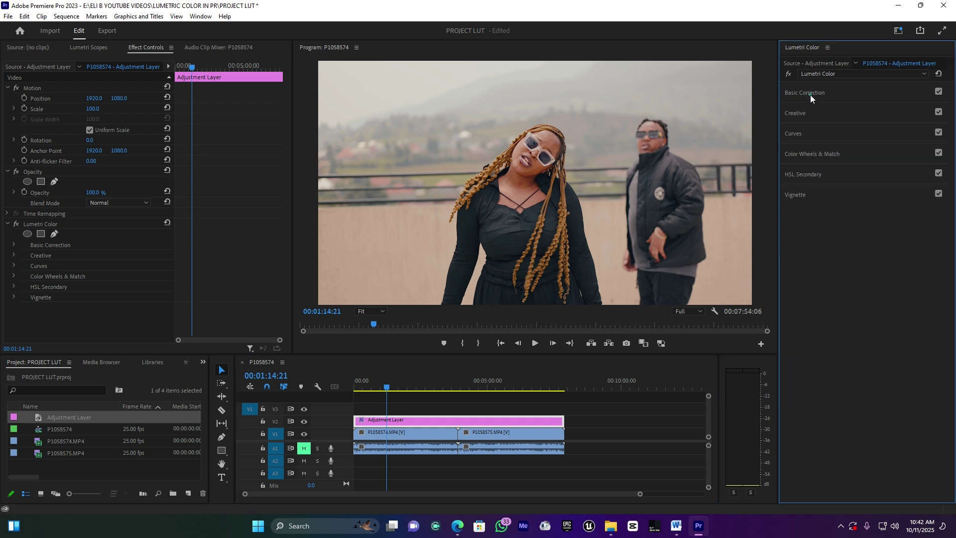
Compare the image with the Creative and Basic Correction adjustments each switched off and back on.
{"action": "left_click", "coordinate": [939, 111]}
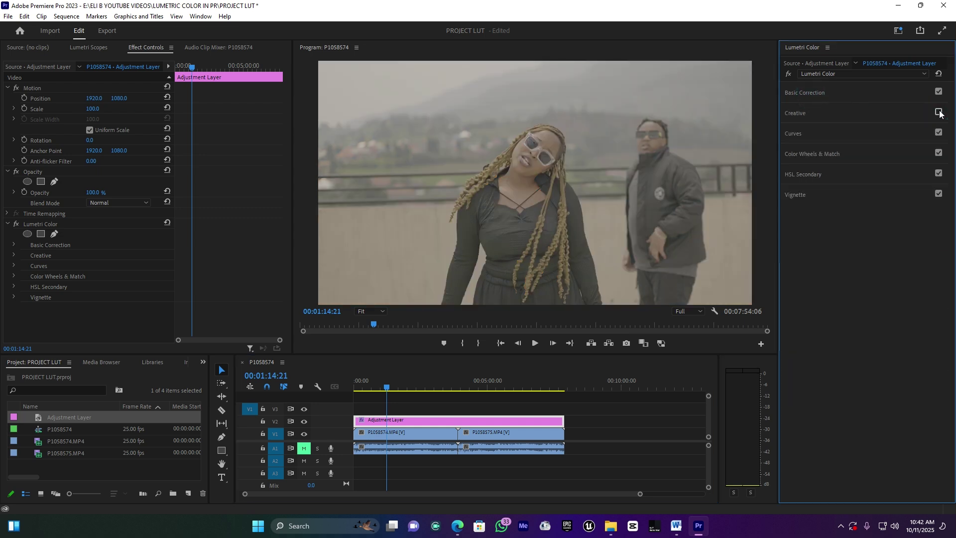
{"action": "left_click", "coordinate": [939, 112]}
{"action": "left_click", "coordinate": [939, 92]}
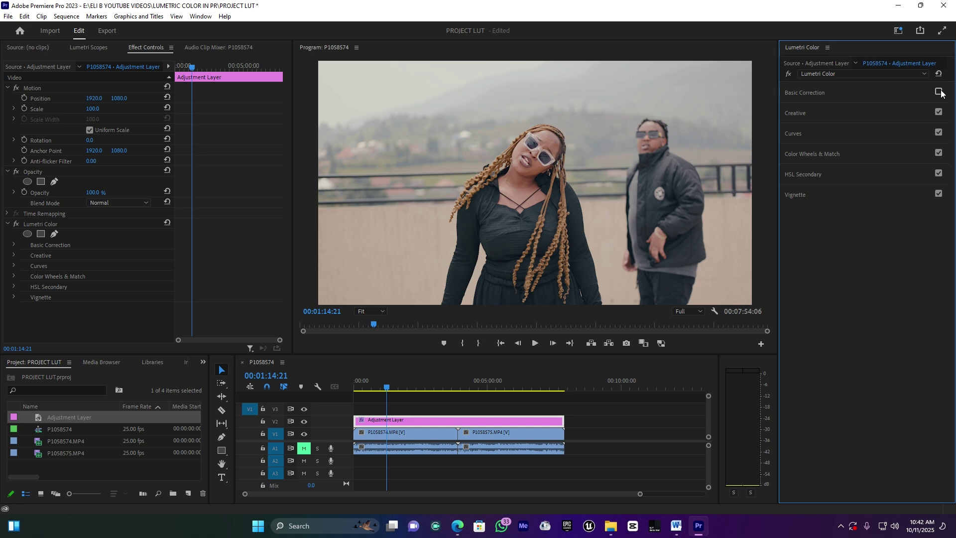
{"action": "left_click", "coordinate": [940, 91]}
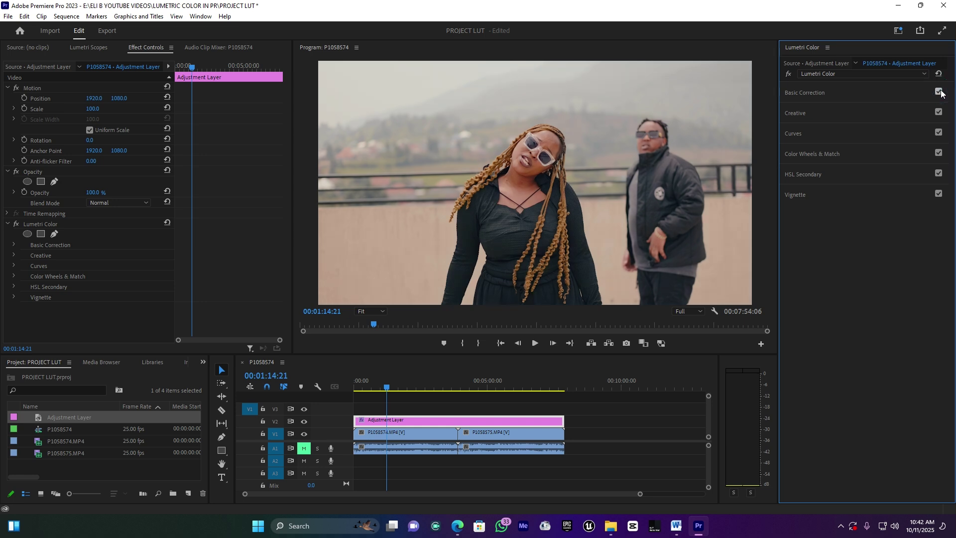
Add midtone, highlight and shadow points to the white RGB curve and lower the shadow point slightly.
{"action": "left_click", "coordinate": [792, 133]}
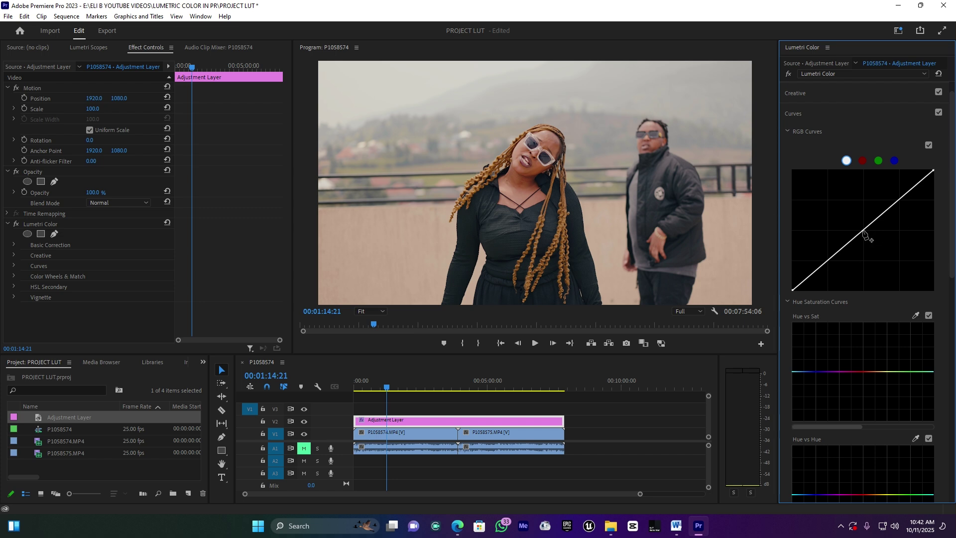
{"action": "left_click", "coordinate": [863, 230]}
{"action": "left_click", "coordinate": [899, 200]}
{"action": "left_click", "coordinate": [827, 261]}
{"action": "left_click_drag", "start_coordinate": [828, 261], "coordinate": [827, 263]}
{"action": "left_click_drag", "start_coordinate": [828, 268], "coordinate": [827, 264]}
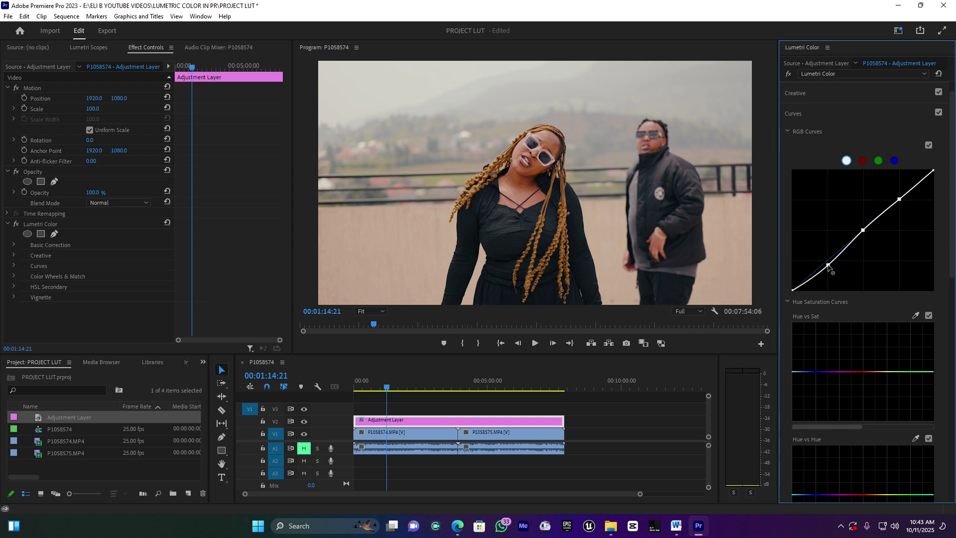
Fine-tune the midtone and highlight points on the white RGB curve to shape a gentle contrast curve.
{"action": "left_click", "coordinate": [863, 230]}
{"action": "left_click_drag", "start_coordinate": [863, 230], "coordinate": [861, 230]}
{"action": "left_click", "coordinate": [899, 199]}
{"action": "left_click_drag", "start_coordinate": [898, 200], "coordinate": [899, 200]}
Try raising the saturation of all hues slightly with the Hue vs Sat curve.
{"action": "scroll", "coordinate": [823, 309], "scroll_direction": "down", "scroll_amount": 2}
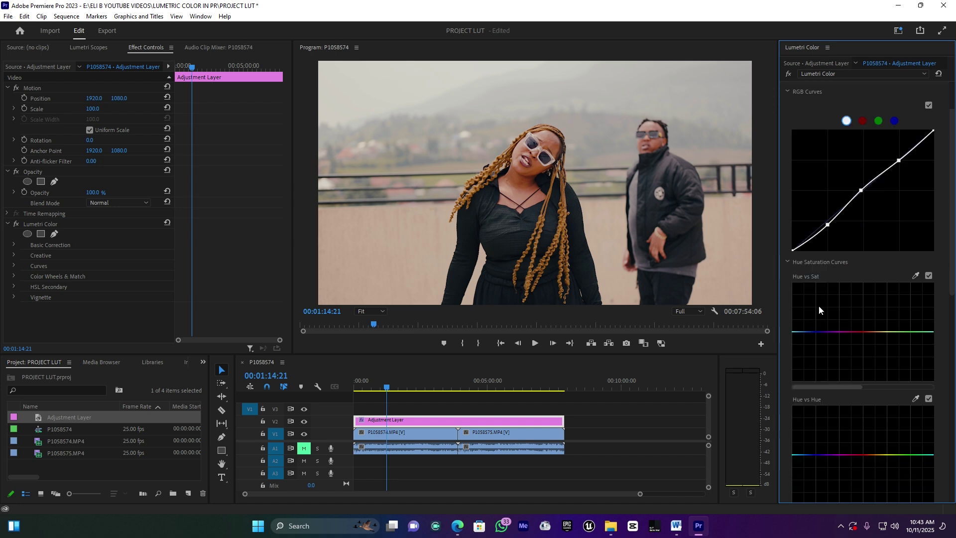
{"action": "scroll", "coordinate": [819, 306], "scroll_direction": "down", "scroll_amount": 3}
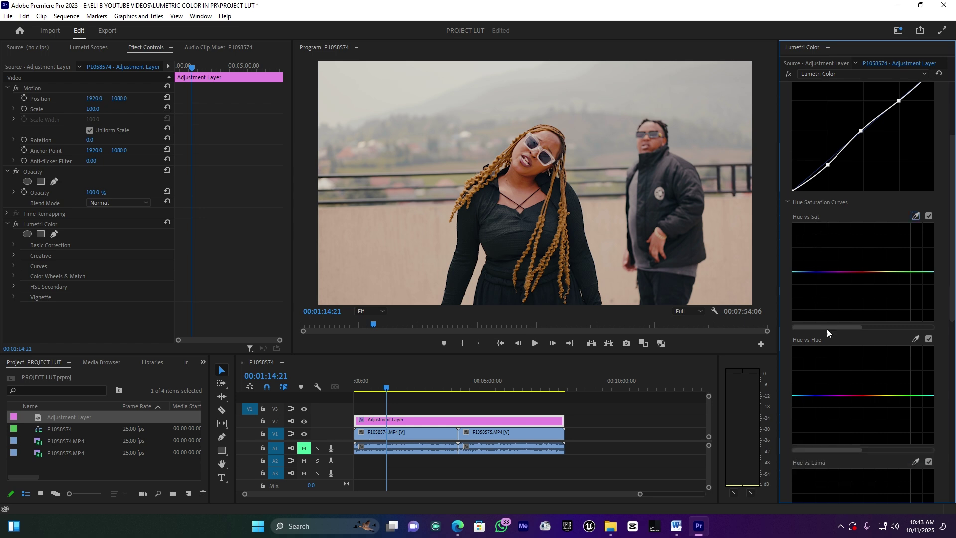
{"action": "scroll", "coordinate": [812, 346], "scroll_direction": "down", "scroll_amount": 3}
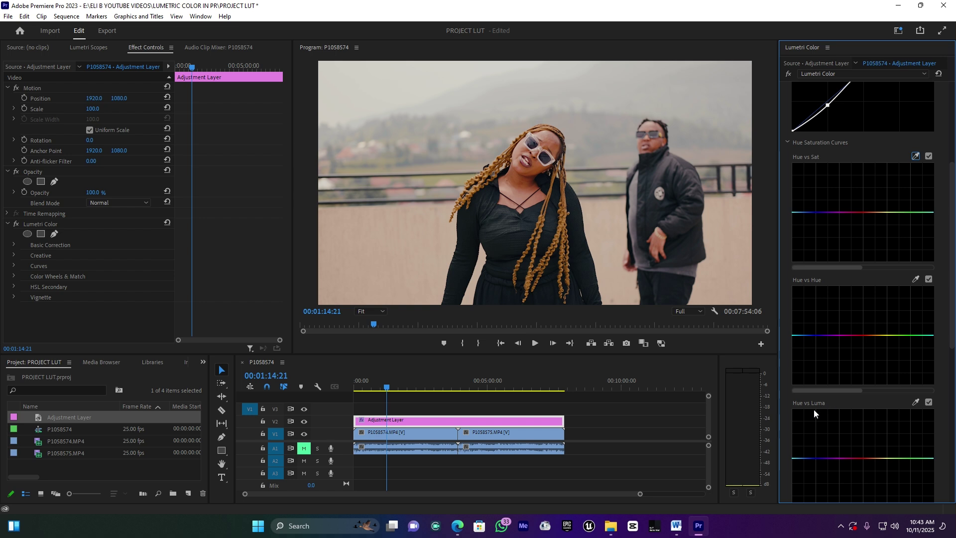
{"action": "scroll", "coordinate": [846, 219], "scroll_direction": "up", "scroll_amount": 2}
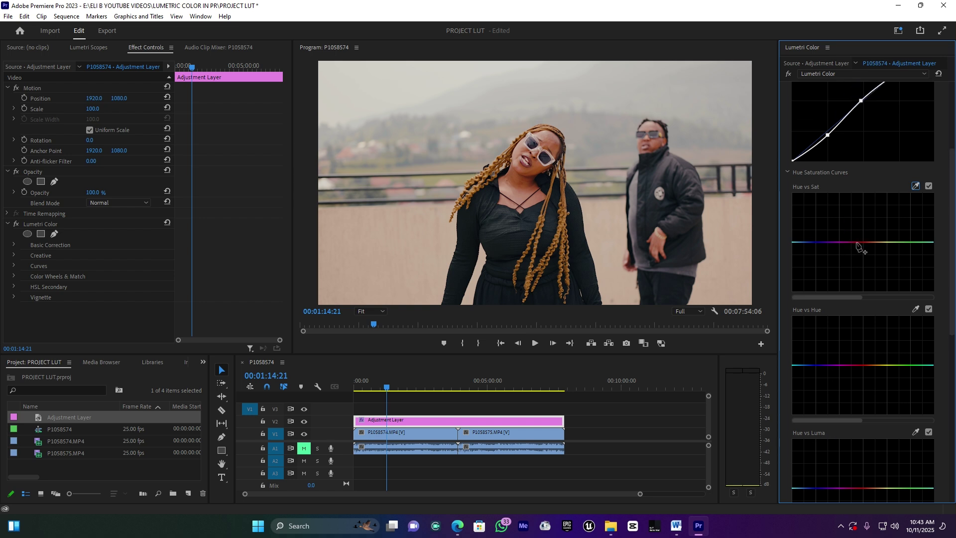
{"action": "left_click_drag", "start_coordinate": [853, 242], "coordinate": [853, 233]}
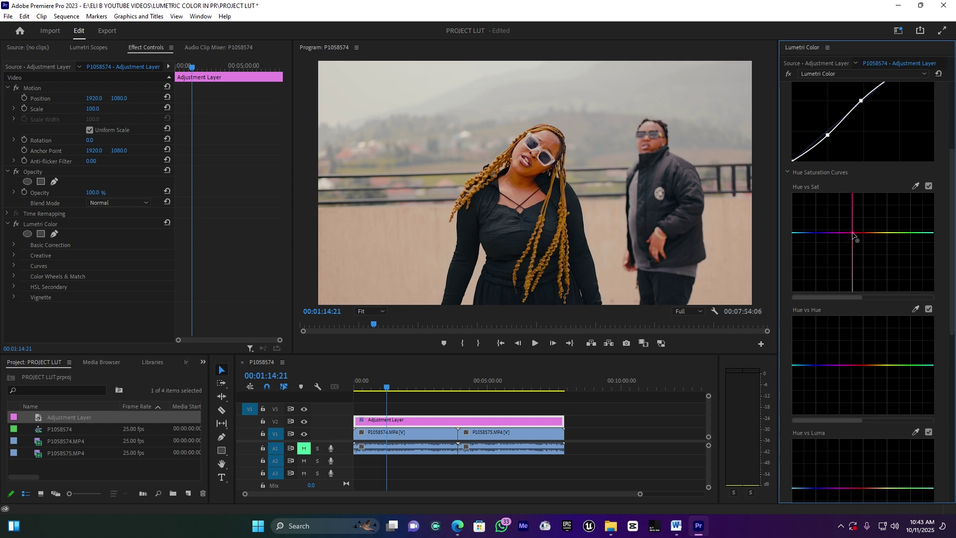
Reset the Hue vs Sat curve, bracket the greens with two points, and try lowering the saturation between them, deleting the lowered point.
{"action": "double_click", "coordinate": [894, 242]}
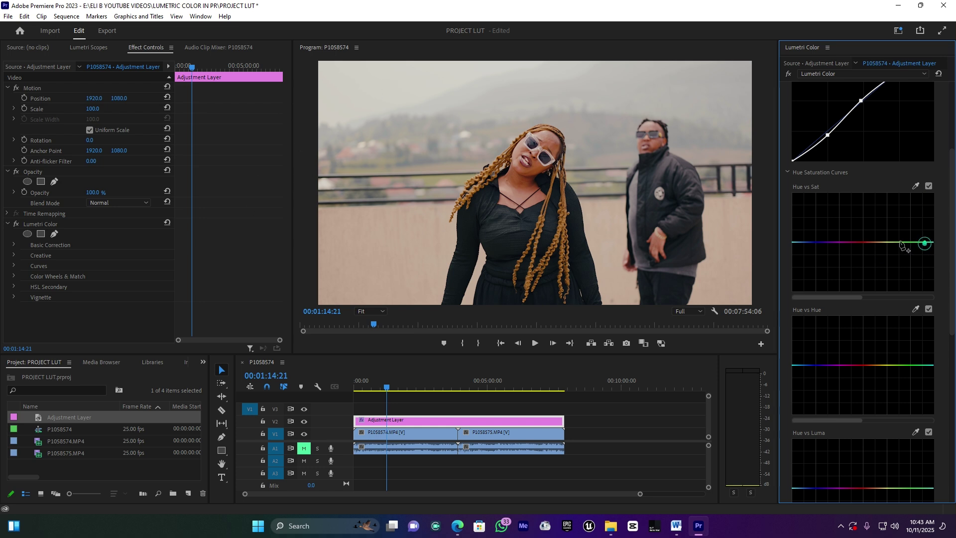
{"action": "left_click_drag", "start_coordinate": [910, 243], "coordinate": [909, 268]}
{"action": "left_click", "coordinate": [909, 267], "text": "ctrl"}
Add purple and green points to the Hue vs Hue curve, and try shifting the blue hues before undoing that shift.
{"action": "scroll", "coordinate": [841, 346], "scroll_direction": "down", "scroll_amount": 3}
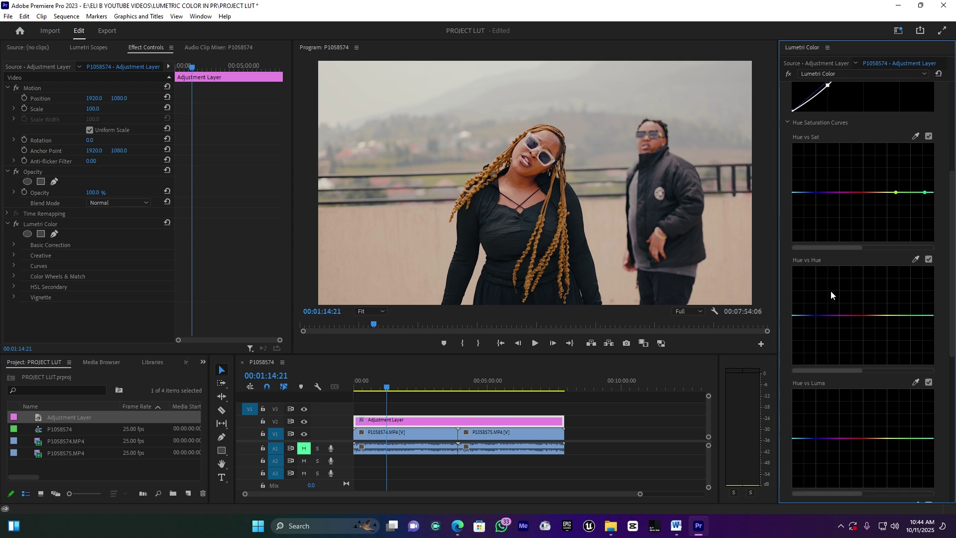
{"action": "left_click", "coordinate": [829, 315]}
{"action": "left_click", "coordinate": [921, 316]}
{"action": "left_click_drag", "start_coordinate": [806, 314], "coordinate": [805, 291]}
{"action": "key", "text": "ctrl+z"}
Try darkening the blues between added points on the Hue vs Luma curve, reset that curve, and collapse the Curves section.
{"action": "scroll", "coordinate": [847, 380], "scroll_direction": "down", "scroll_amount": 2}
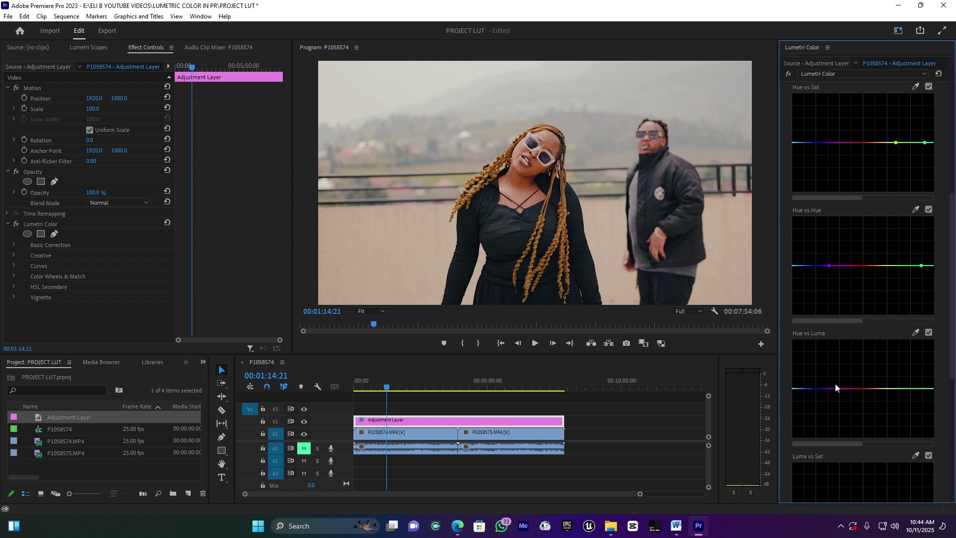
{"action": "left_click", "coordinate": [829, 388]}
{"action": "left_click", "coordinate": [925, 389]}
{"action": "left_click", "coordinate": [805, 389]}
{"action": "left_click_drag", "start_coordinate": [804, 396], "coordinate": [793, 426]}
{"action": "double_click", "coordinate": [795, 396]}
{"action": "scroll", "coordinate": [850, 271], "scroll_direction": "up", "scroll_amount": 4}
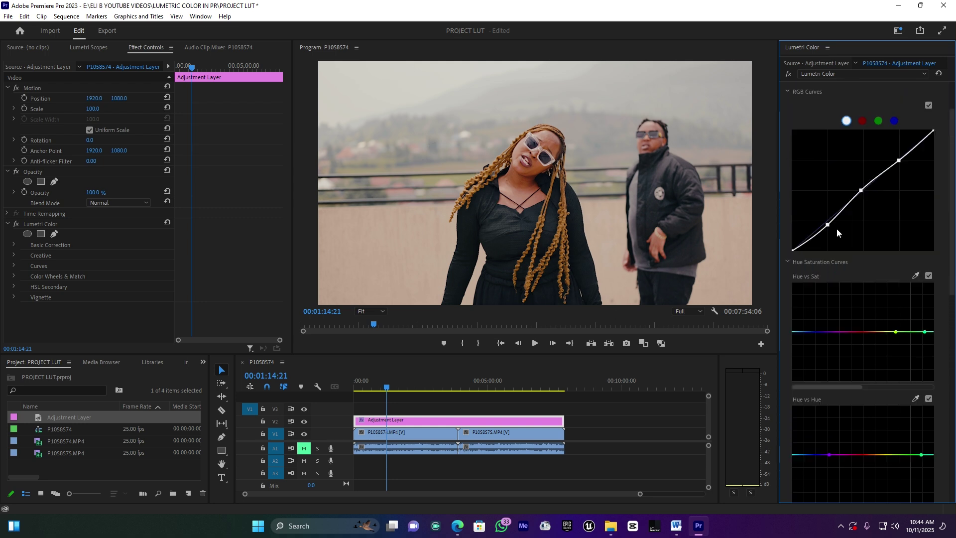
{"action": "scroll", "coordinate": [826, 199], "scroll_direction": "up", "scroll_amount": 2}
{"action": "left_click", "coordinate": [793, 134]}
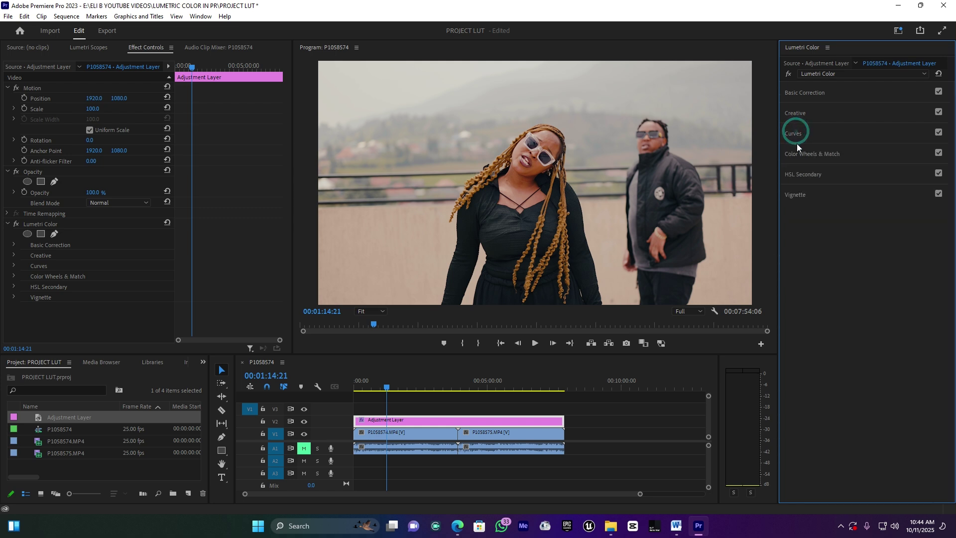
Try tinting the shadows toward green with the Shadows color wheel.
{"action": "left_click", "coordinate": [802, 154]}
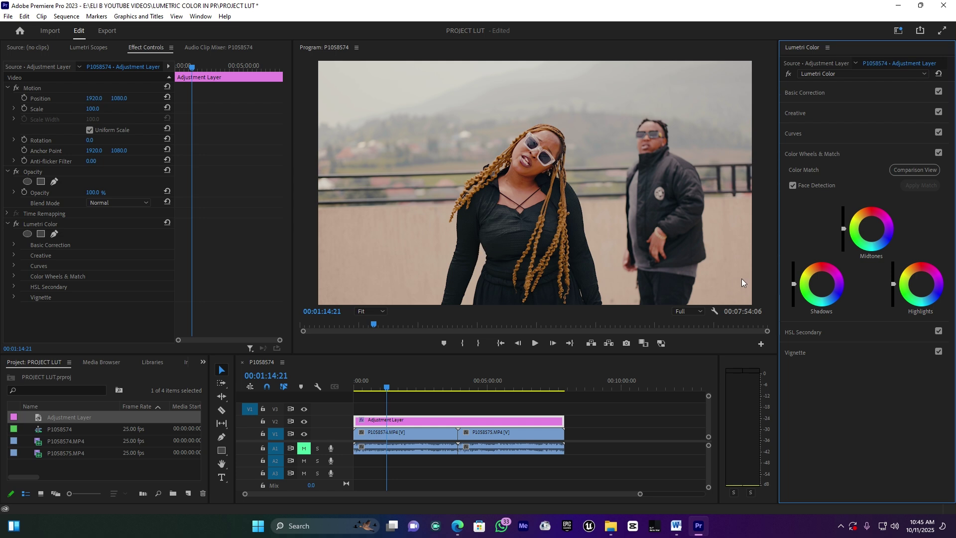
{"action": "left_click", "coordinate": [822, 287]}
{"action": "left_click_drag", "start_coordinate": [820, 284], "coordinate": [815, 285]}
{"action": "left_click_drag", "start_coordinate": [813, 286], "coordinate": [826, 288]}
{"action": "left_click", "coordinate": [818, 284]}
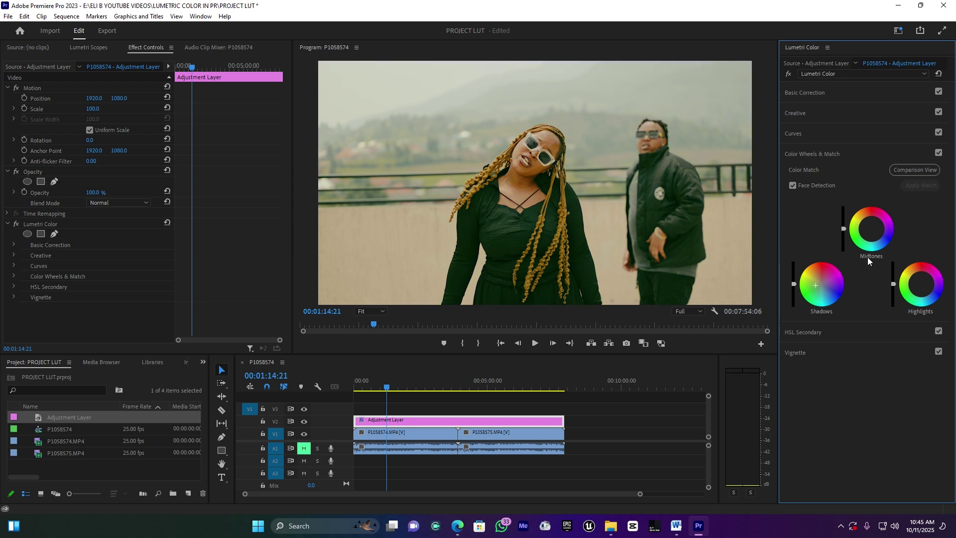
Try shifting the Highlights color wheel slightly toward green-cyan, reset the wheels, and collapse the Color Wheels & Match section.
{"action": "mouse_move", "coordinate": [921, 284]}
{"action": "left_mouse_down"}
{"action": "mouse_move", "coordinate": [909, 315]}
{"action": "mouse_move", "coordinate": [921, 285]}
{"action": "left_mouse_up"}
{"action": "left_click_drag", "start_coordinate": [921, 286], "coordinate": [919, 289]}
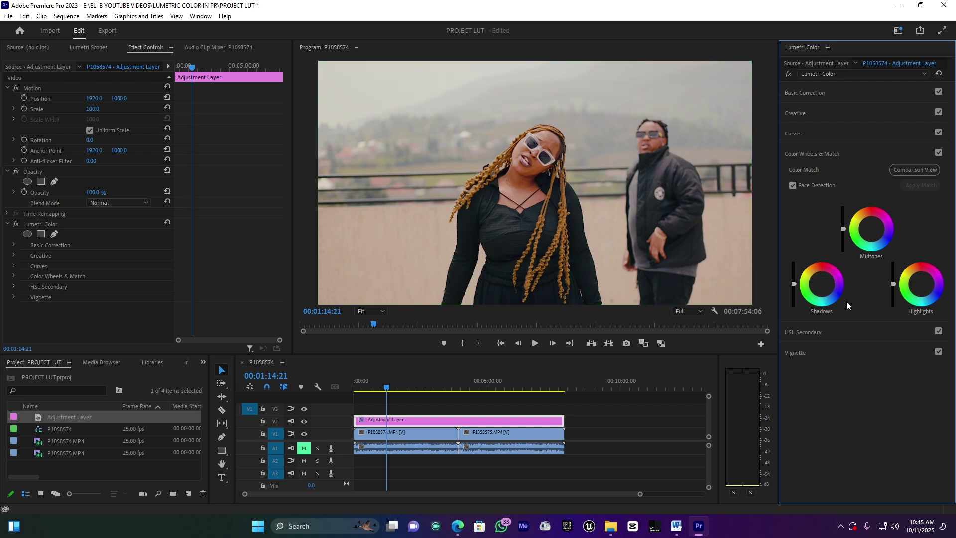
{"action": "left_click", "coordinate": [810, 153]}
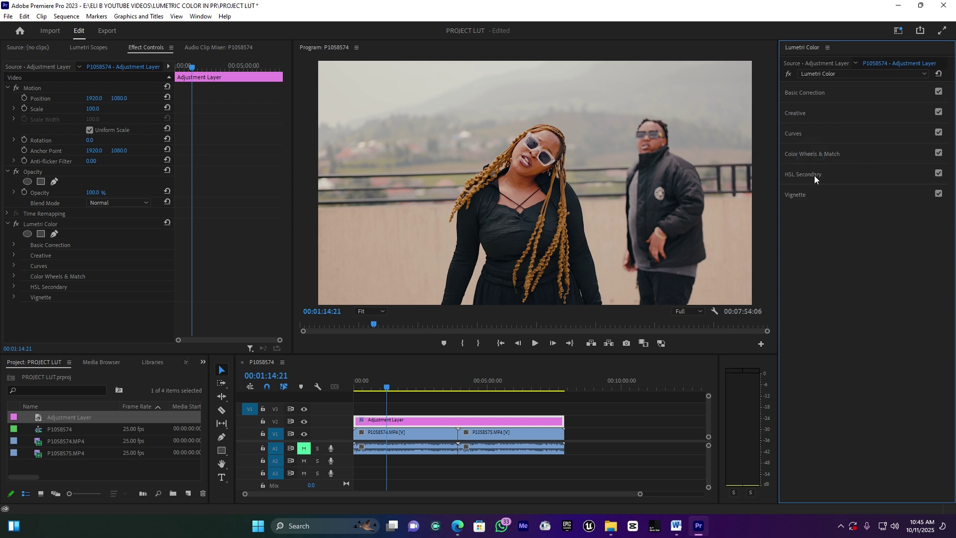
Push the Shadows color wheel toward yellow-green, return it to near neutral, and collapse the Color Wheels & Match section.
{"action": "left_click", "coordinate": [804, 151]}
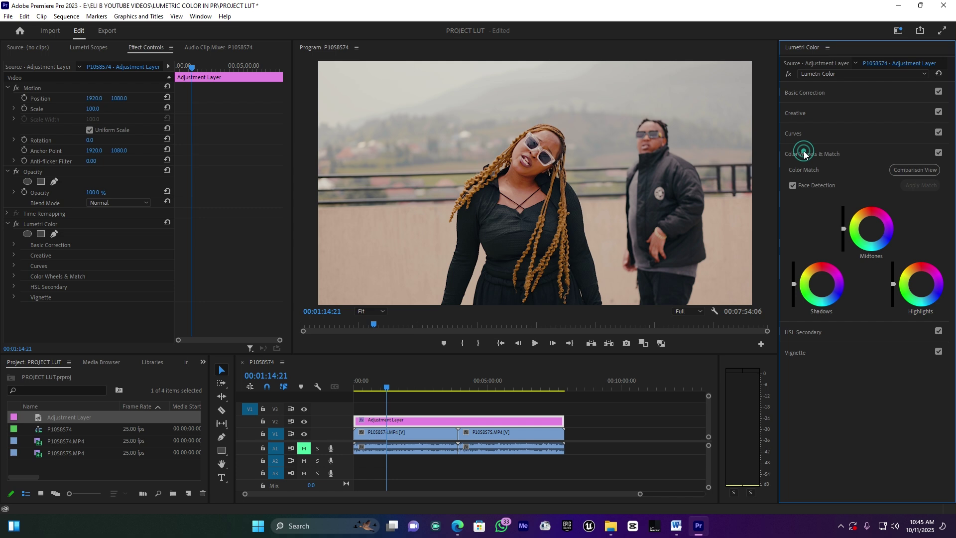
{"action": "left_click", "coordinate": [821, 286]}
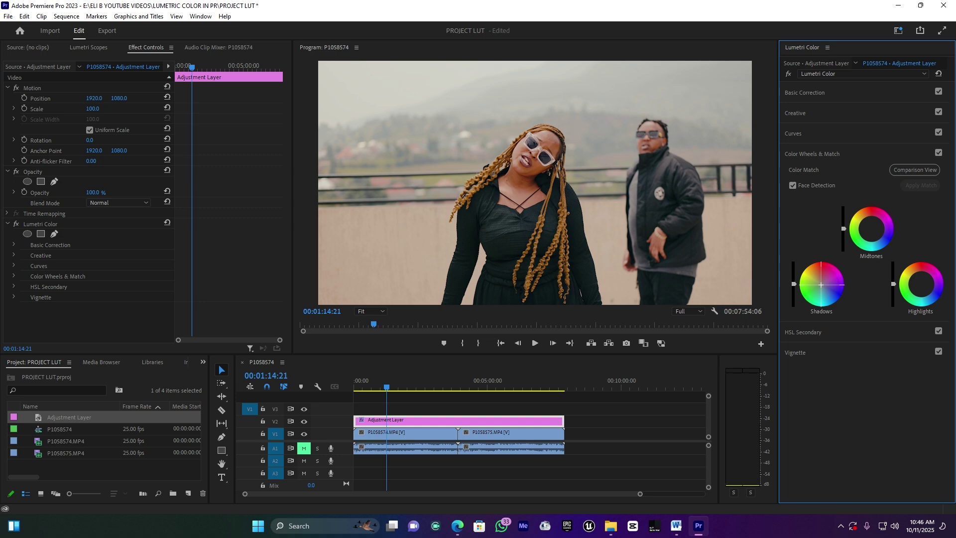
{"action": "left_click_drag", "start_coordinate": [821, 285], "coordinate": [811, 282]}
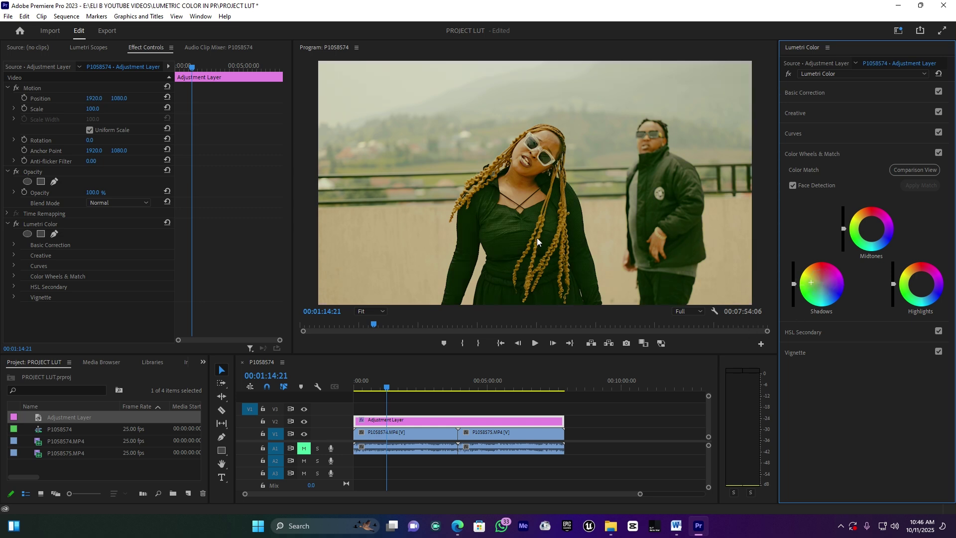
{"action": "double_click", "coordinate": [833, 286]}
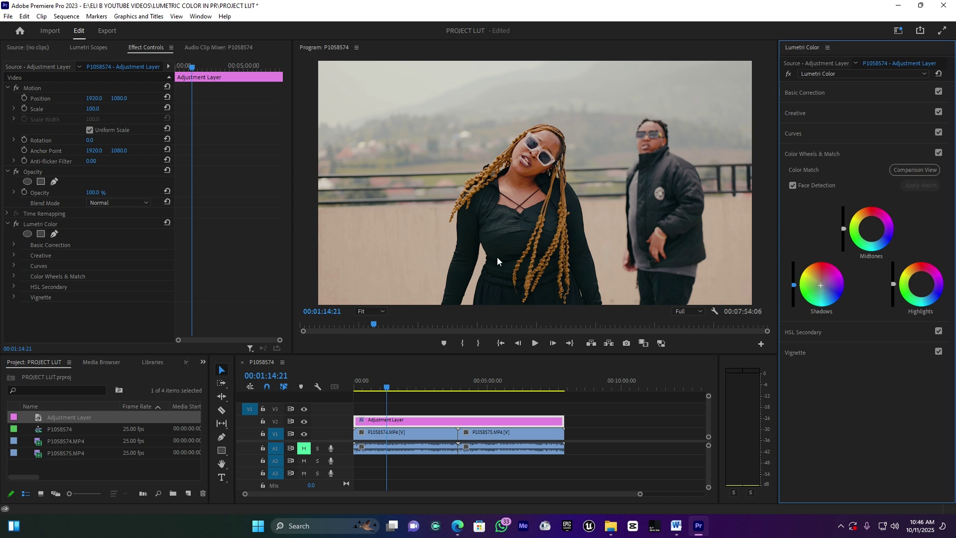
{"action": "left_click", "coordinate": [804, 154]}
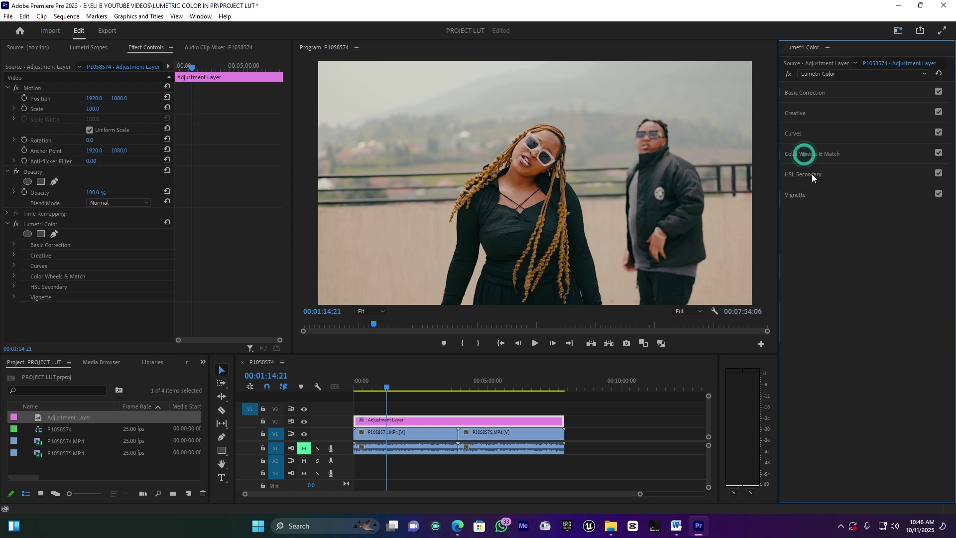
Key the red tones in HSL Secondary, preview the mask in Color/Gray, set Blur to 3.8, and turn the preview off.
{"action": "left_click", "coordinate": [803, 174]}
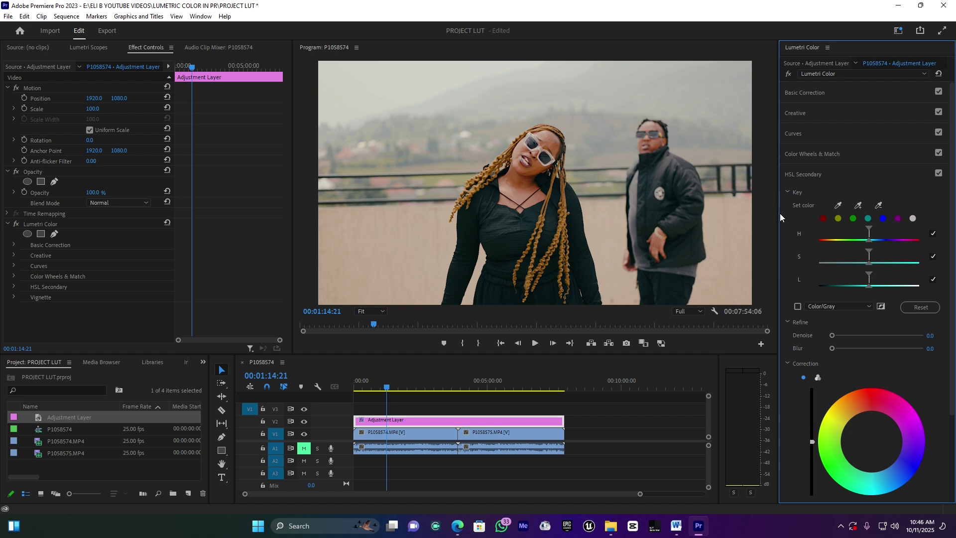
{"action": "left_click", "coordinate": [822, 219]}
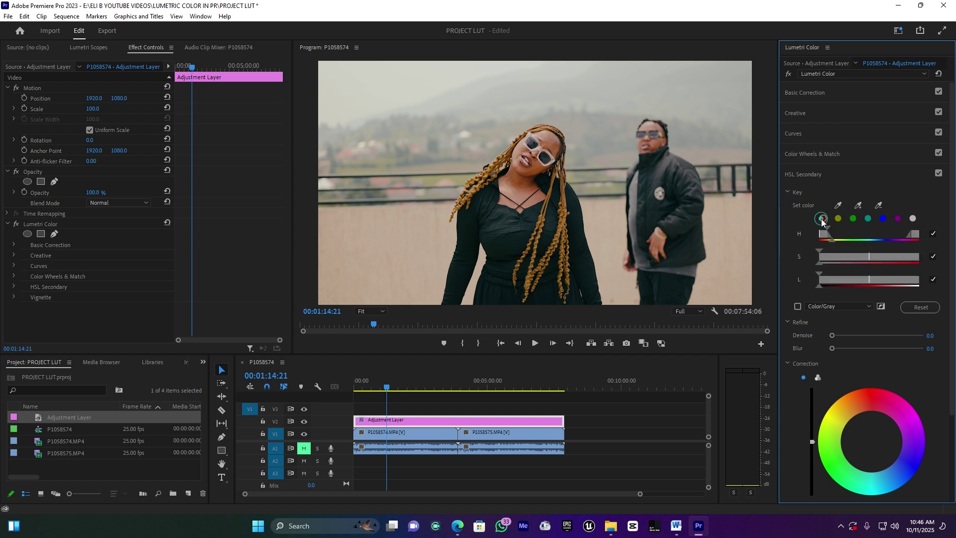
{"action": "left_click", "coordinate": [798, 307]}
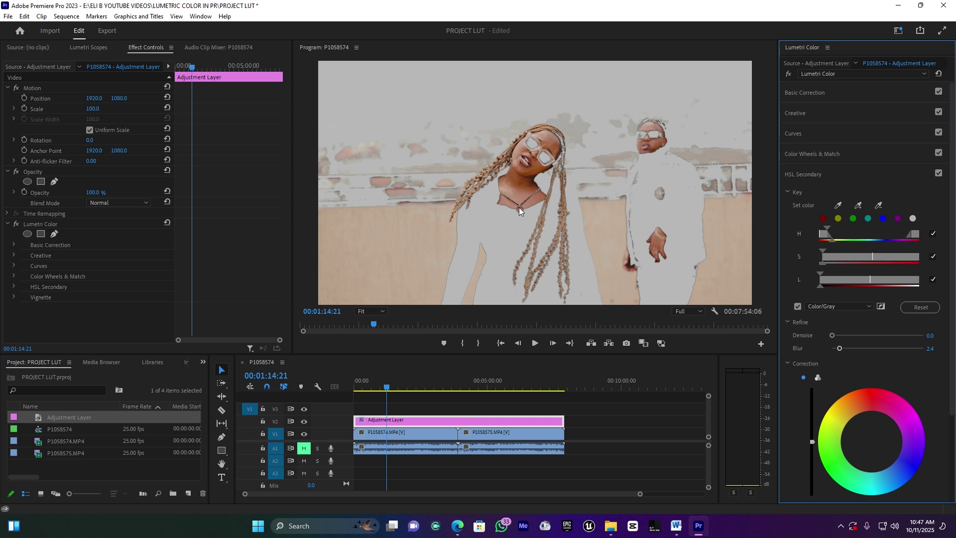
{"action": "left_click_drag", "start_coordinate": [839, 348], "coordinate": [842, 348]}
{"action": "left_click", "coordinate": [797, 306]}
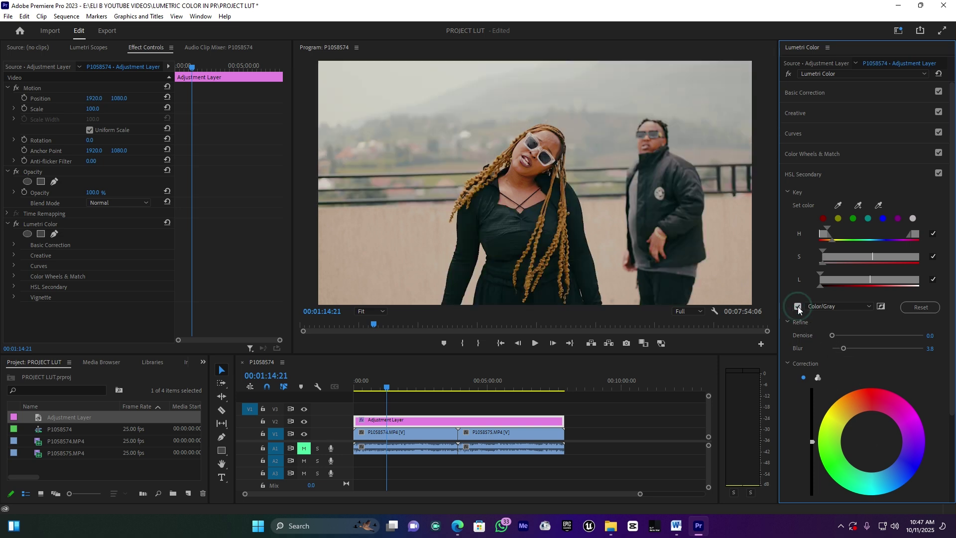
Try a slight tint with the HSL Secondary correction wheel, and warm the keyed reds to a Temperature of 17.4.
{"action": "left_click", "coordinate": [872, 441]}
{"action": "left_click_drag", "start_coordinate": [870, 438], "coordinate": [868, 431]}
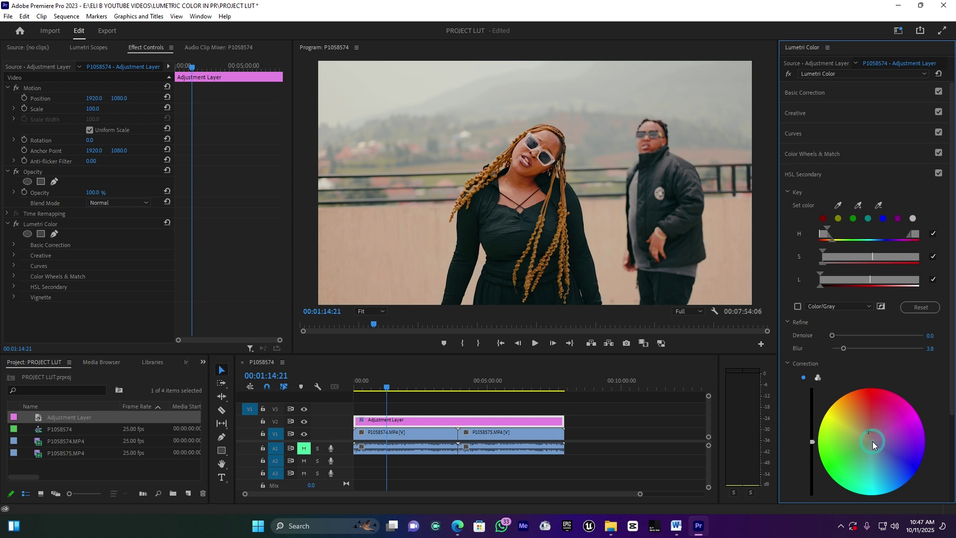
{"action": "scroll", "coordinate": [921, 431], "scroll_direction": "down", "scroll_amount": 3}
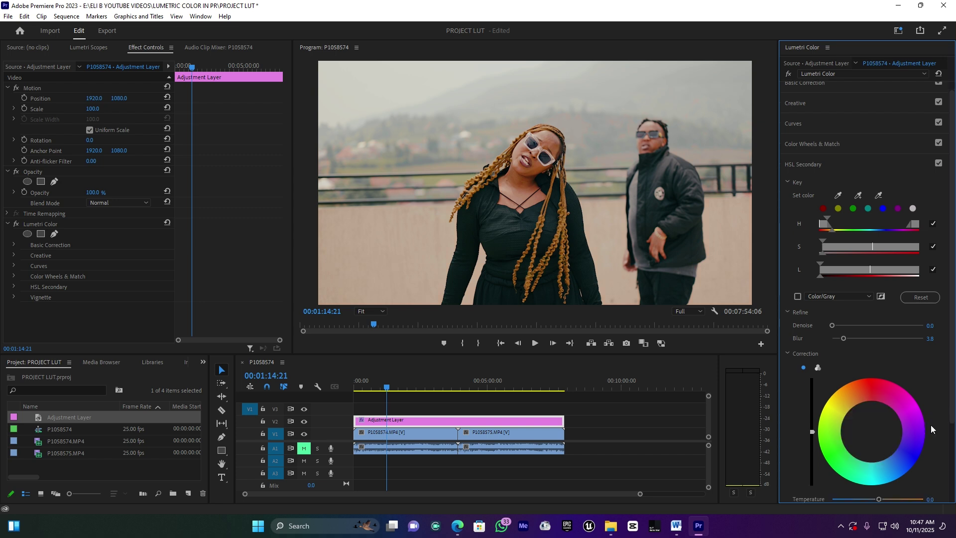
{"action": "scroll", "coordinate": [911, 433], "scroll_direction": "down", "scroll_amount": 1}
{"action": "left_click_drag", "start_coordinate": [879, 409], "coordinate": [910, 409]}
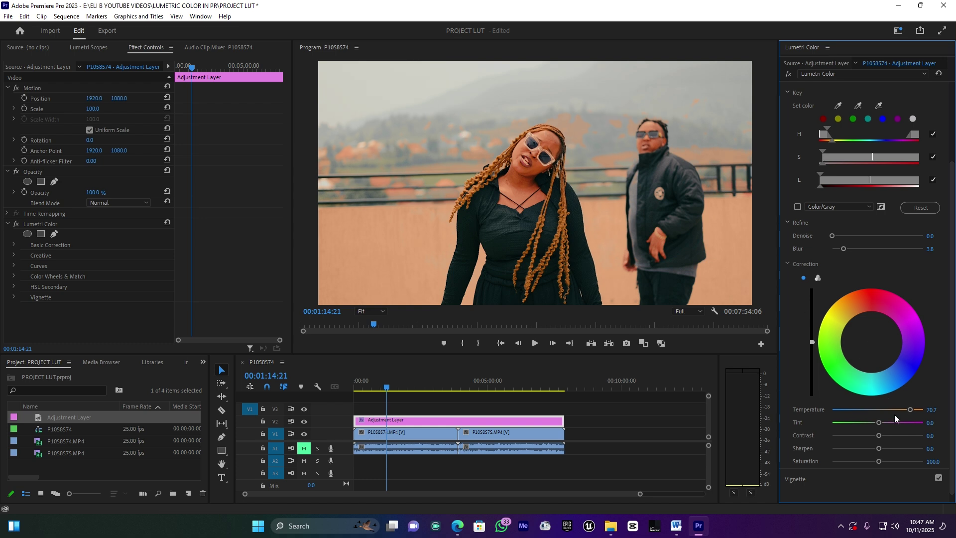
{"action": "left_click_drag", "start_coordinate": [880, 410], "coordinate": [887, 413]}
{"action": "left_click_drag", "start_coordinate": [886, 410], "coordinate": [885, 410]}
Refine the red key with Blur 7.2 and a raised lower saturation limit, and set its Temperature to 19.6.
{"action": "left_click_drag", "start_coordinate": [845, 248], "coordinate": [854, 247]}
{"action": "left_click_drag", "start_coordinate": [839, 157], "coordinate": [852, 159]}
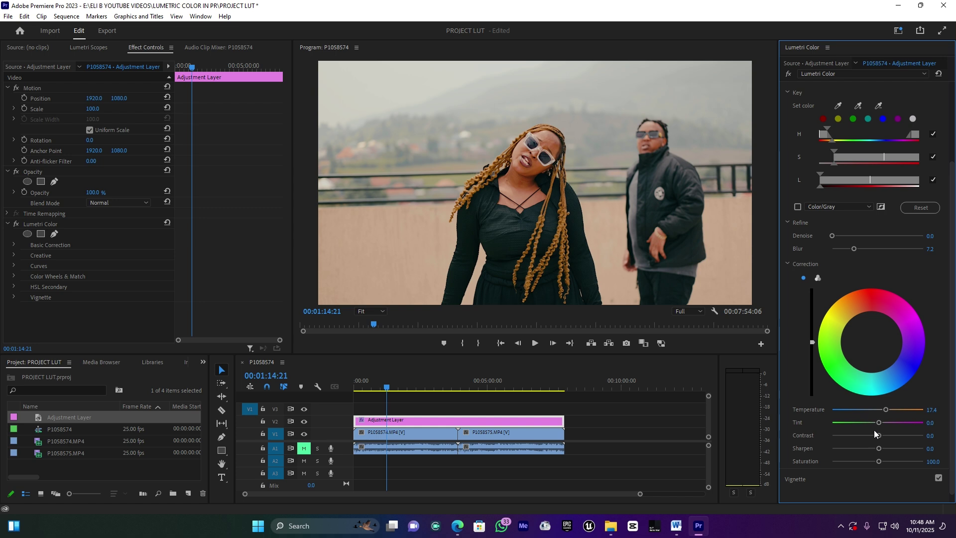
{"action": "left_click_drag", "start_coordinate": [885, 410], "coordinate": [886, 410]}
Try fully desaturating the keyed reds, set their Saturation to 101.1, and collapse the HSL Secondary section.
{"action": "left_click_drag", "start_coordinate": [879, 462], "coordinate": [830, 462]}
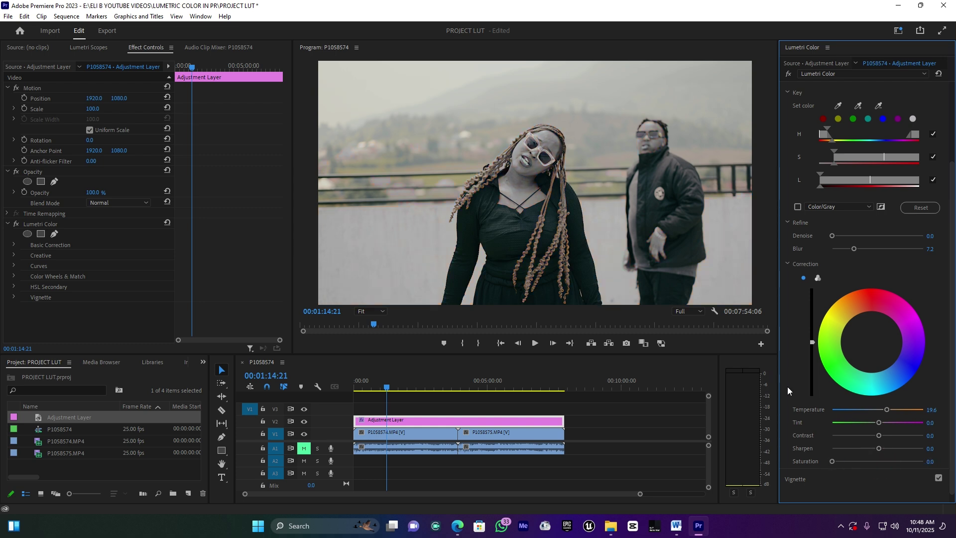
{"action": "left_click_drag", "start_coordinate": [873, 462], "coordinate": [886, 462]}
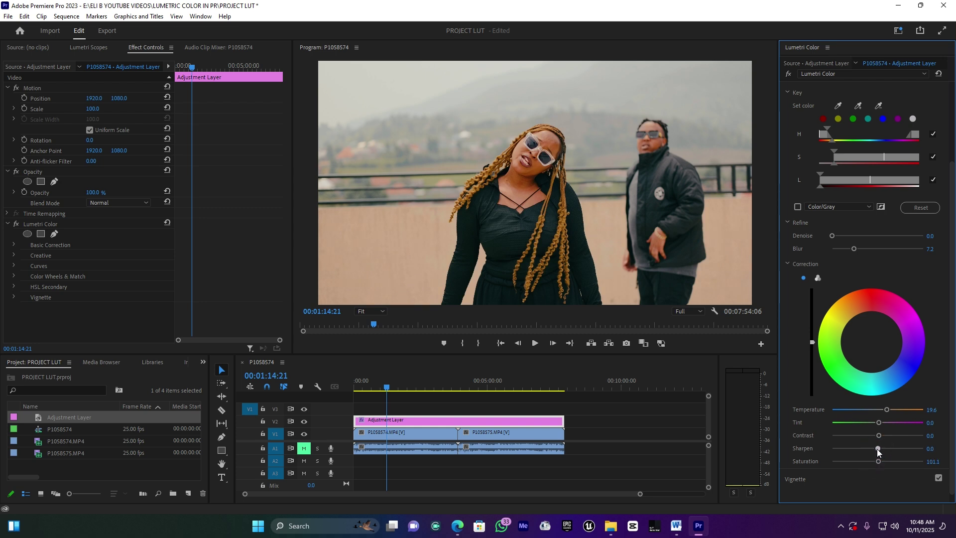
{"action": "scroll", "coordinate": [796, 226], "scroll_direction": "up", "scroll_amount": 2}
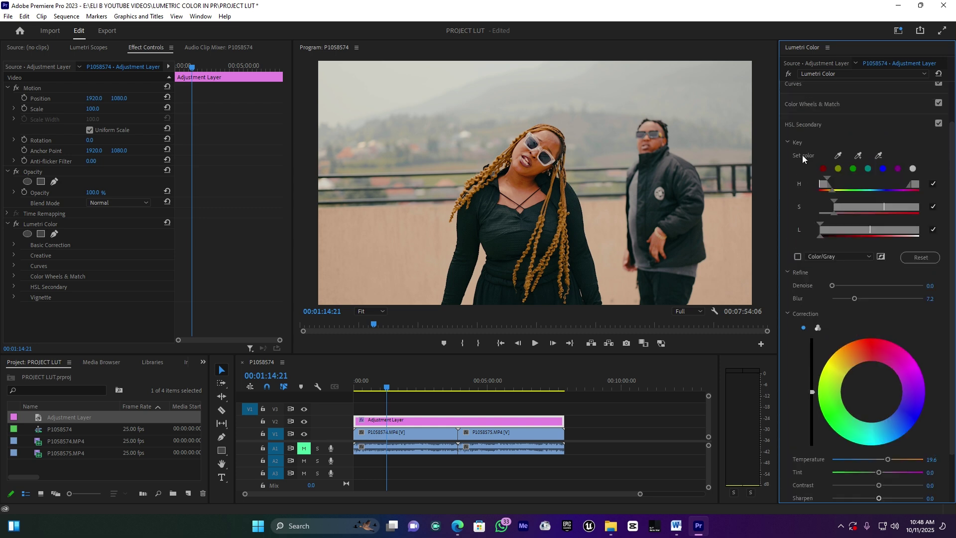
{"action": "left_click", "coordinate": [805, 124]}
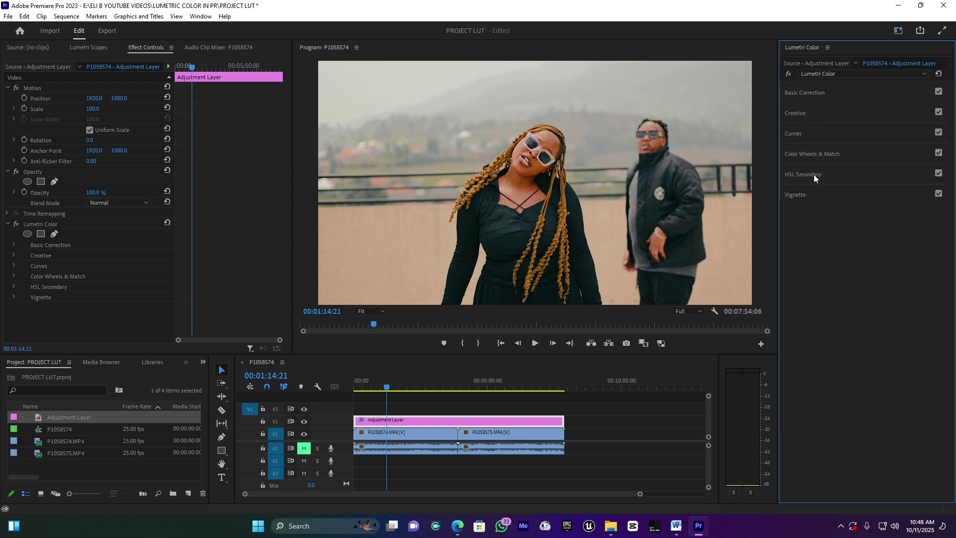
Try Vignette amounts down to -3.0, and set the Amount to -0.5 for a subtle darkening of the frame edges.
{"action": "left_click", "coordinate": [798, 193]}
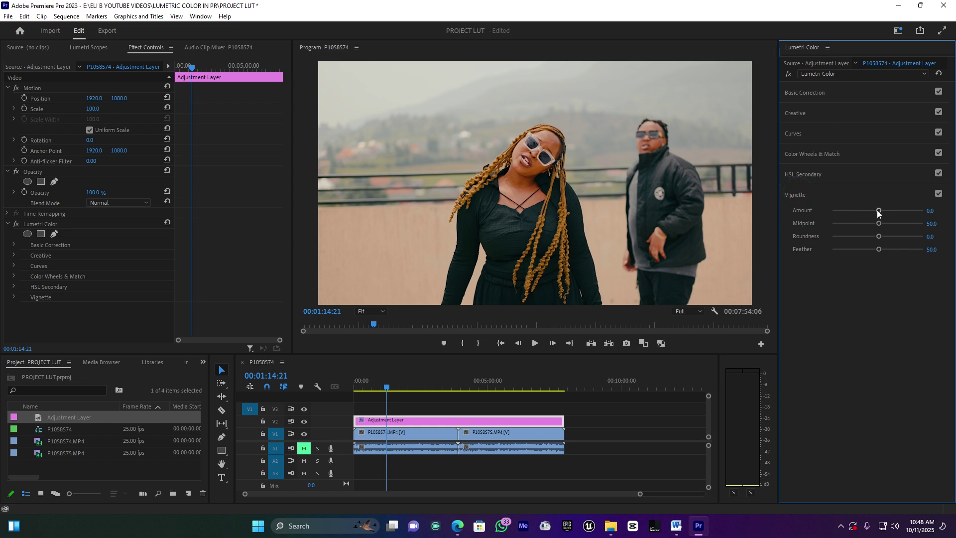
{"action": "left_click_drag", "start_coordinate": [877, 210], "coordinate": [864, 210]}
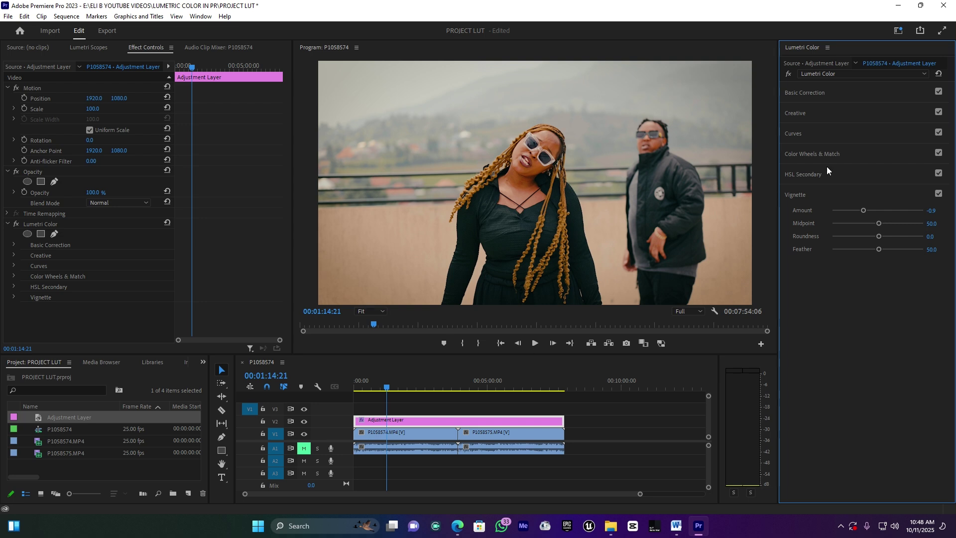
{"action": "left_click_drag", "start_coordinate": [857, 211], "coordinate": [811, 210]}
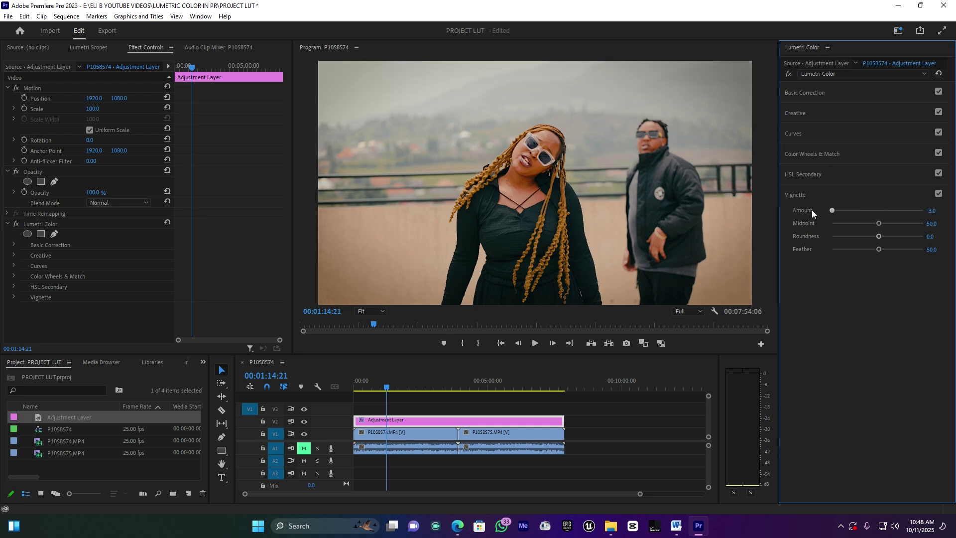
{"action": "left_click", "coordinate": [868, 210]}
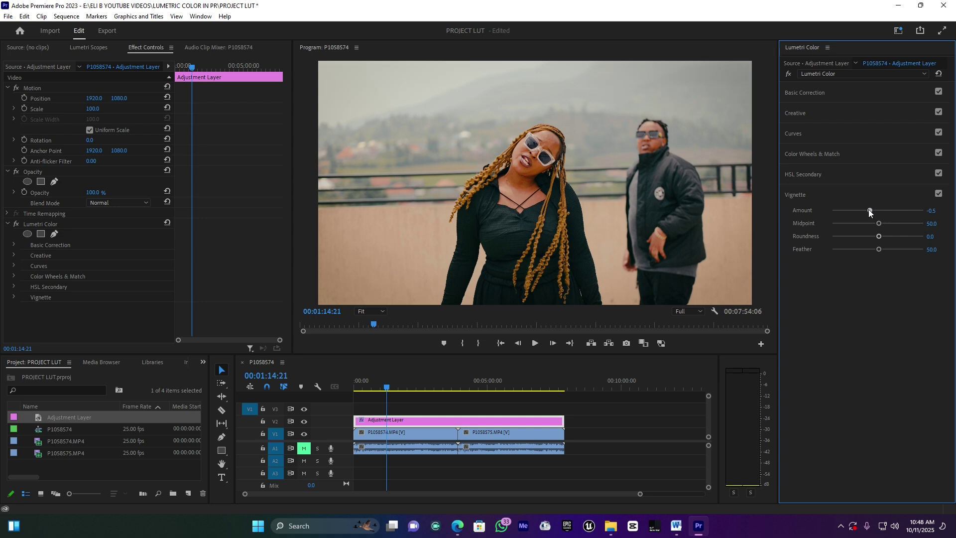
Slightly lower the Temperature and Saturation of the keyed reds in HSL Secondary, and collapse the section.
{"action": "left_click", "coordinate": [813, 175]}
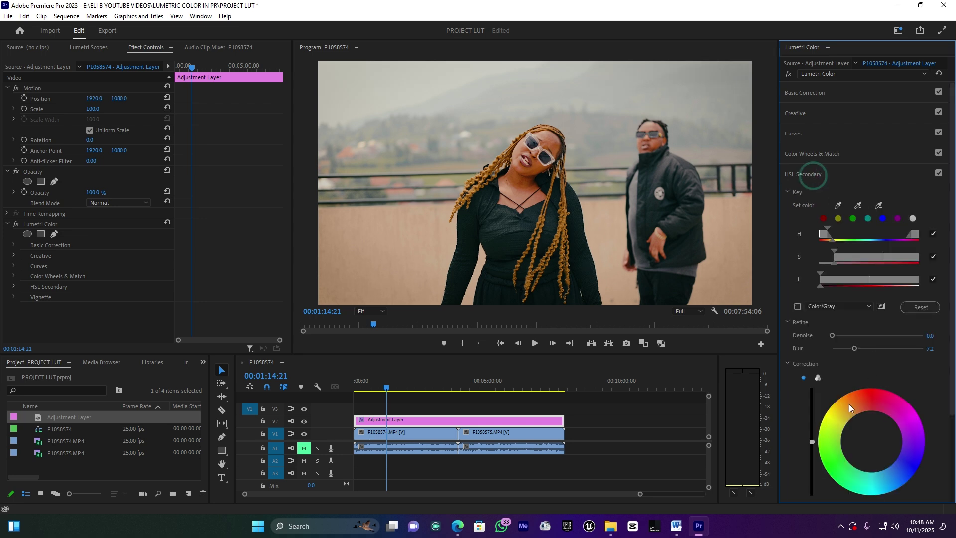
{"action": "scroll", "coordinate": [846, 388], "scroll_direction": "down", "scroll_amount": 5}
{"action": "scroll", "coordinate": [871, 443], "scroll_direction": "down", "scroll_amount": 1}
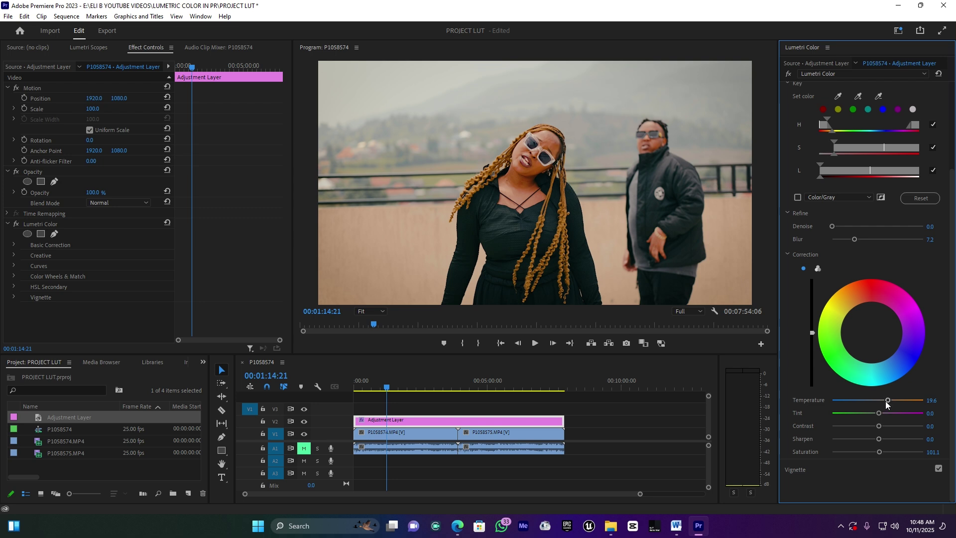
{"action": "left_click_drag", "start_coordinate": [887, 401], "coordinate": [883, 401]}
{"action": "left_click_drag", "start_coordinate": [878, 453], "coordinate": [876, 455]}
{"action": "scroll", "coordinate": [798, 149], "scroll_direction": "up", "scroll_amount": 3}
{"action": "left_click", "coordinate": [800, 153]}
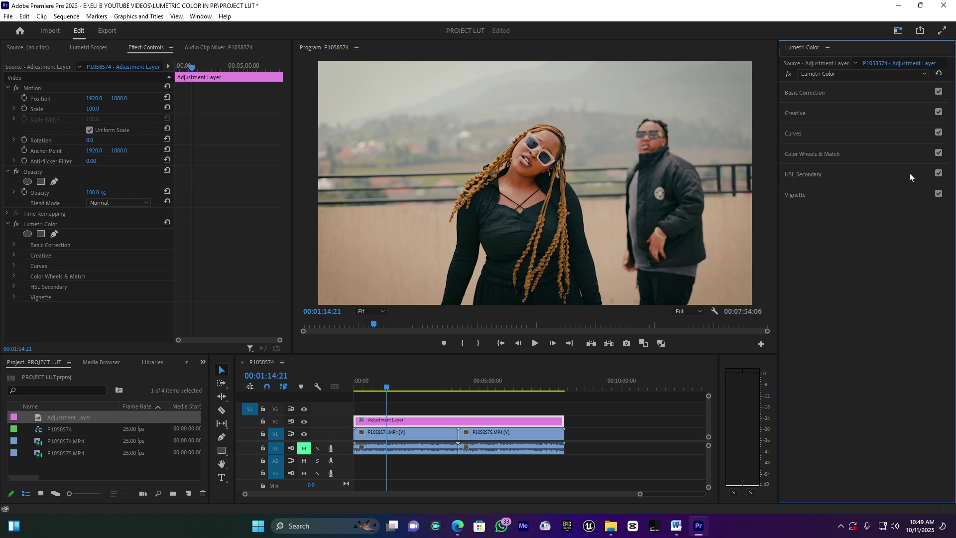
Compare the image with and without the HSL Secondary, Color Wheels & Match, Curves and Vignette corrections, leaving each one enabled.
{"action": "left_click", "coordinate": [938, 173]}
{"action": "left_click", "coordinate": [938, 174]}
{"action": "left_click", "coordinate": [938, 153]}
{"action": "left_click", "coordinate": [939, 153]}
{"action": "left_click", "coordinate": [939, 132]}
{"action": "left_click", "coordinate": [939, 133]}
{"action": "left_click", "coordinate": [938, 193]}
{"action": "left_click", "coordinate": [939, 194]}
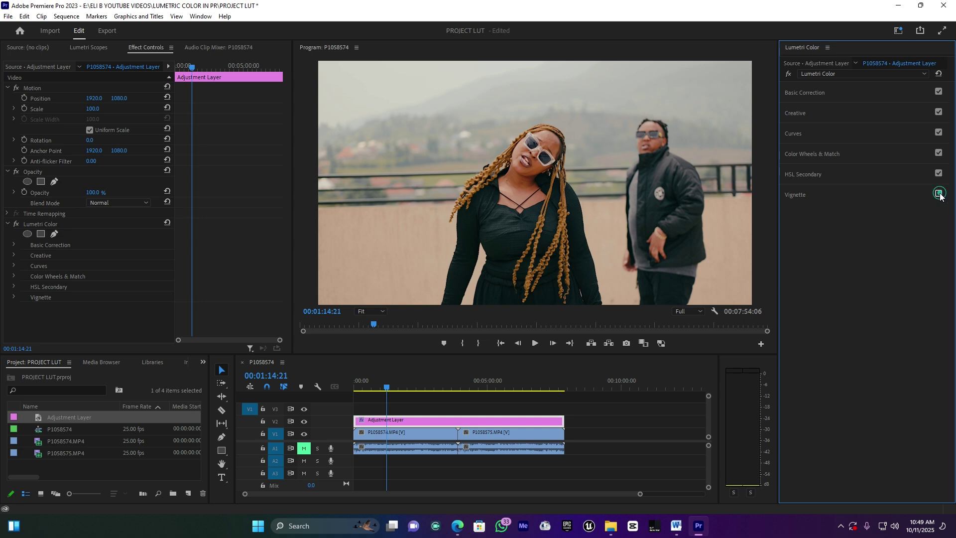
{"action": "left_click", "coordinate": [938, 130]}
{"action": "left_click", "coordinate": [938, 131]}
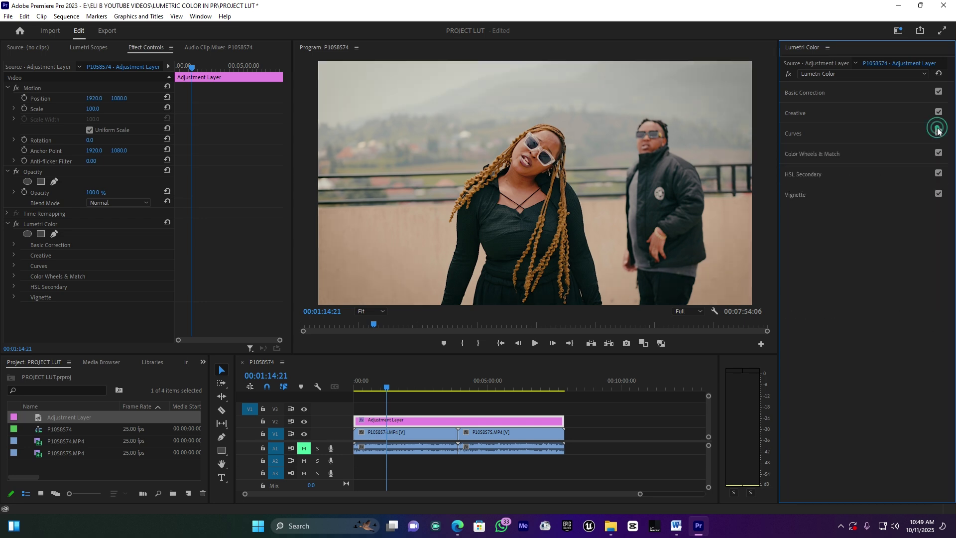